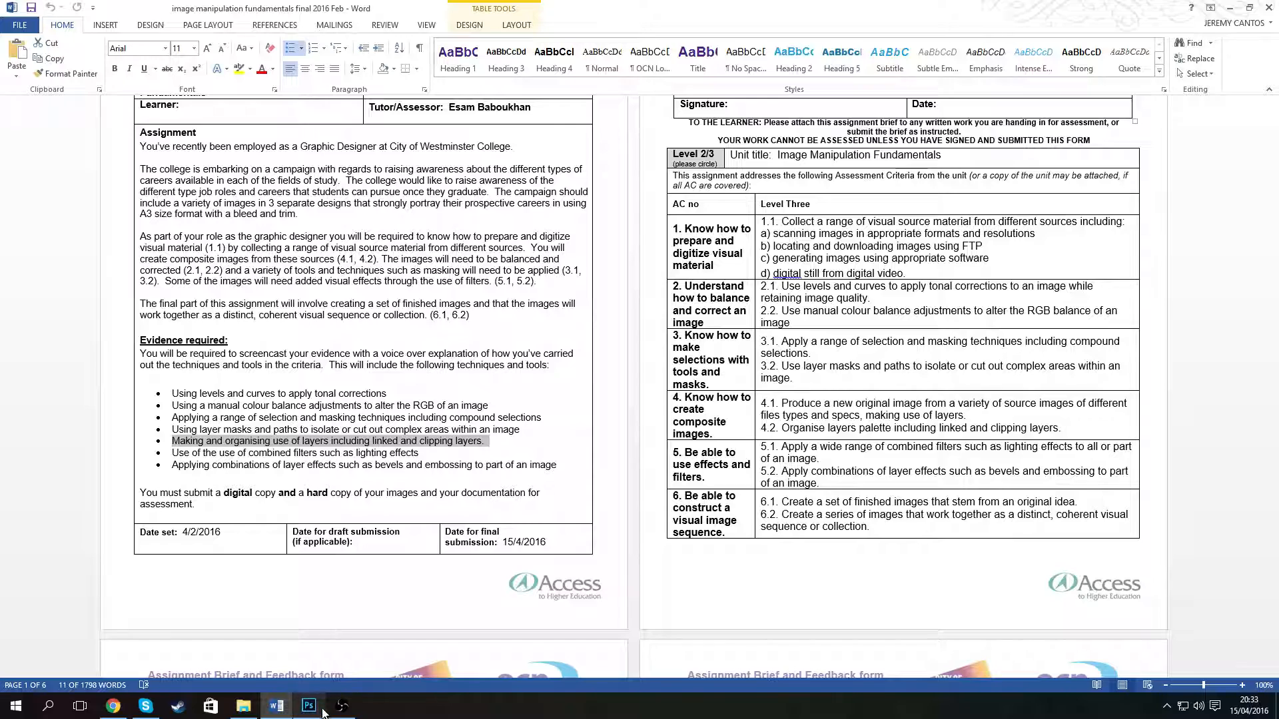
- Switch to Photoshop and create a new layer group
left_click(341, 705)
left_click(313, 704)
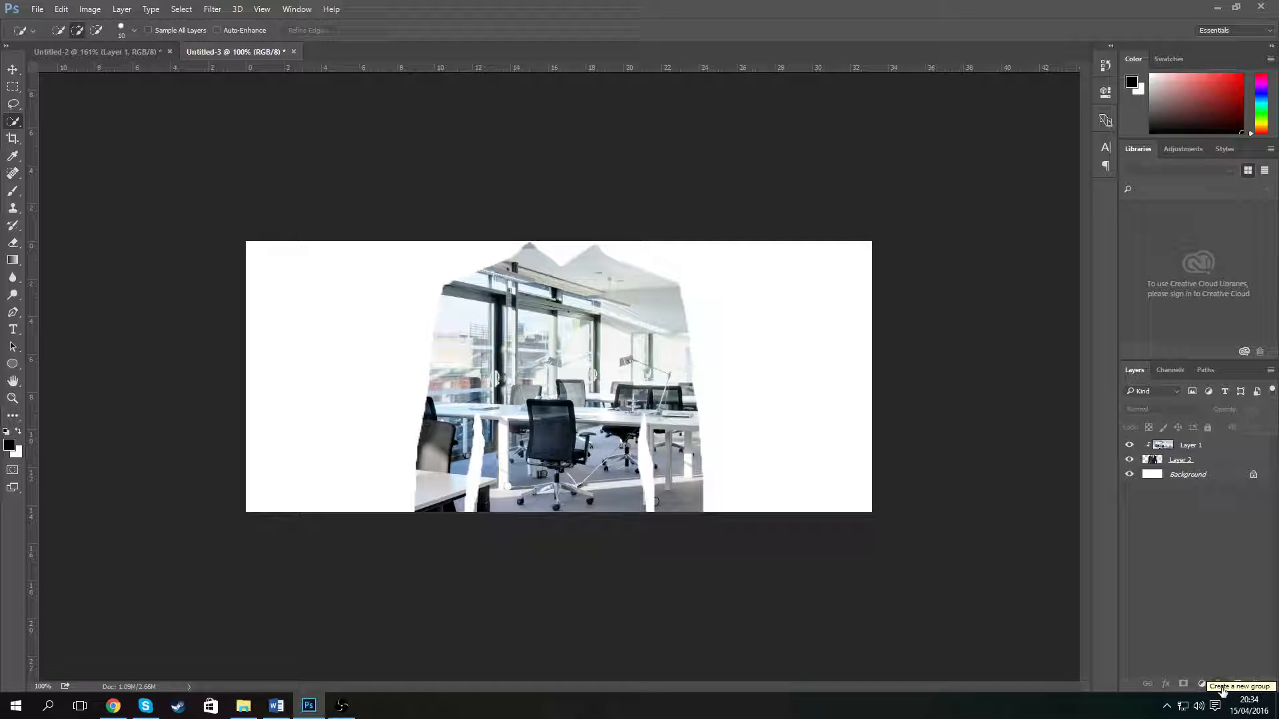
left_click(1220, 690)
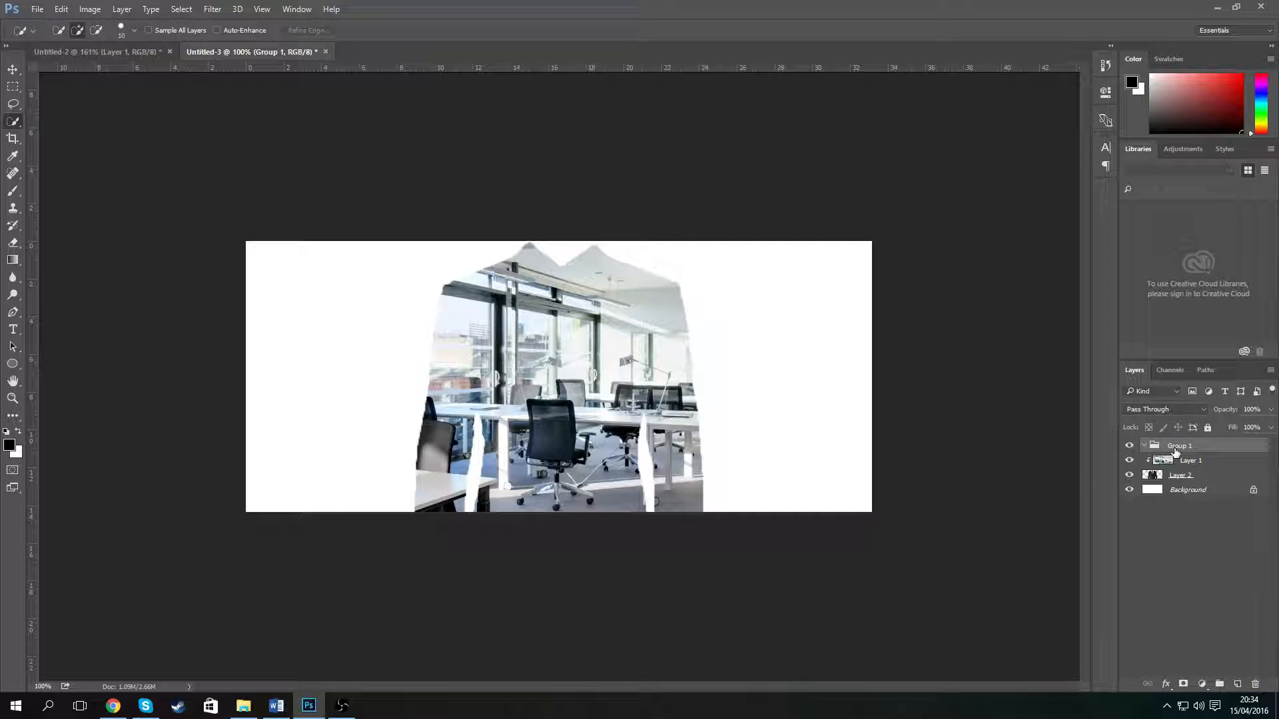
- Move Layer 1 and Layer 2 into the new group
double_click(1204, 444)
key("BackSpace")
left_click(1145, 446)
left_click_drag(1167, 464, 1176, 445)
left_click_drag(1184, 489, 1182, 447)
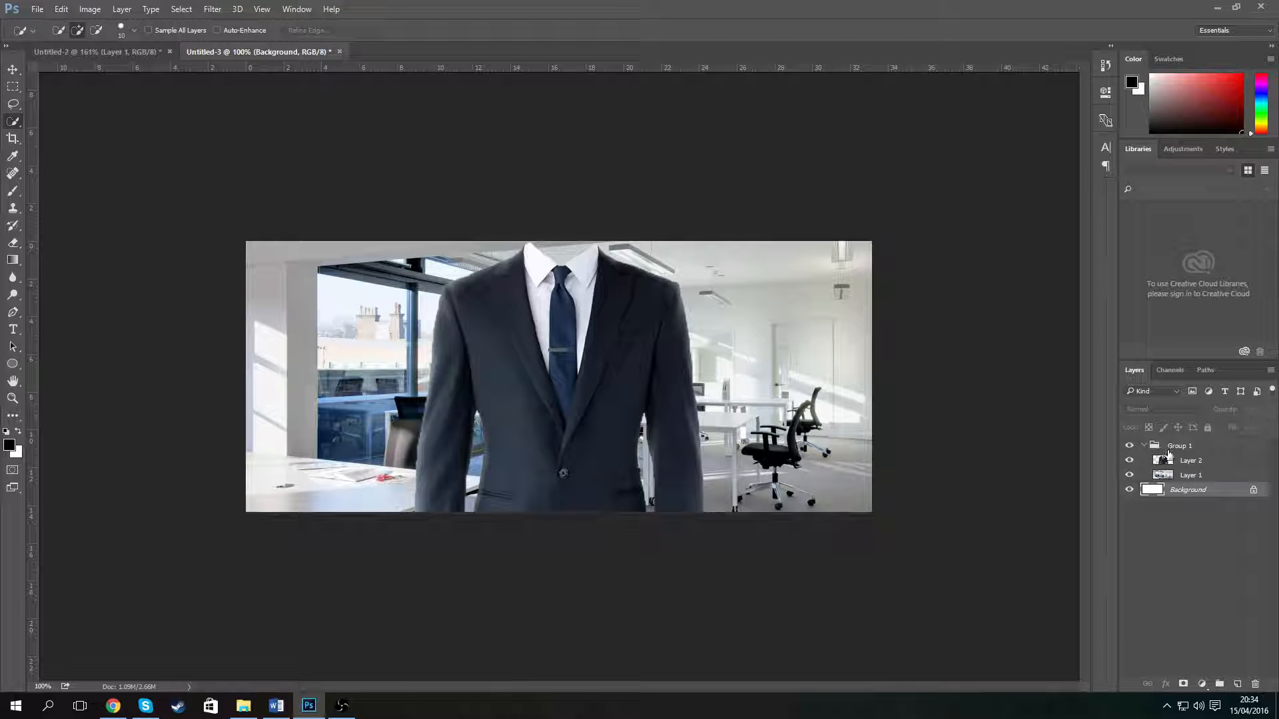
- Toggle the group's visibility off and on to preview its contents
left_click(1155, 447)
left_click(1144, 445)
left_click(1144, 445)
left_click(1129, 445)
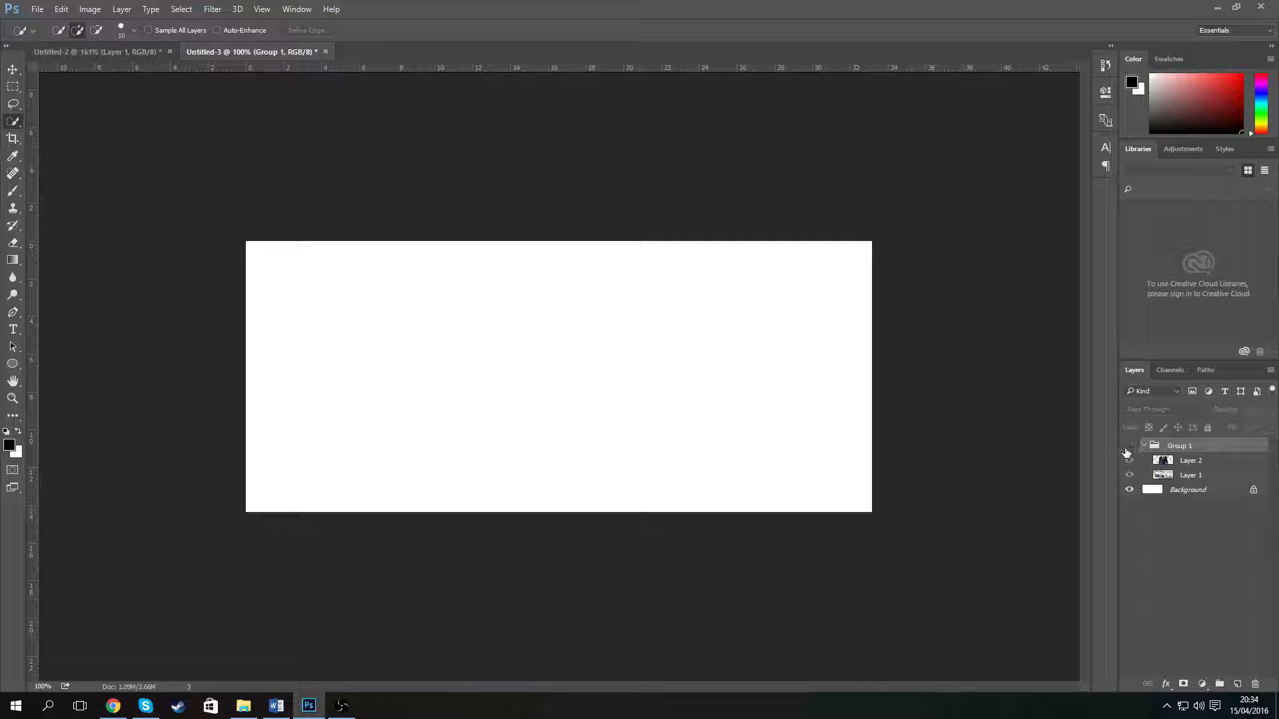
left_click(1129, 446)
left_click(1130, 446)
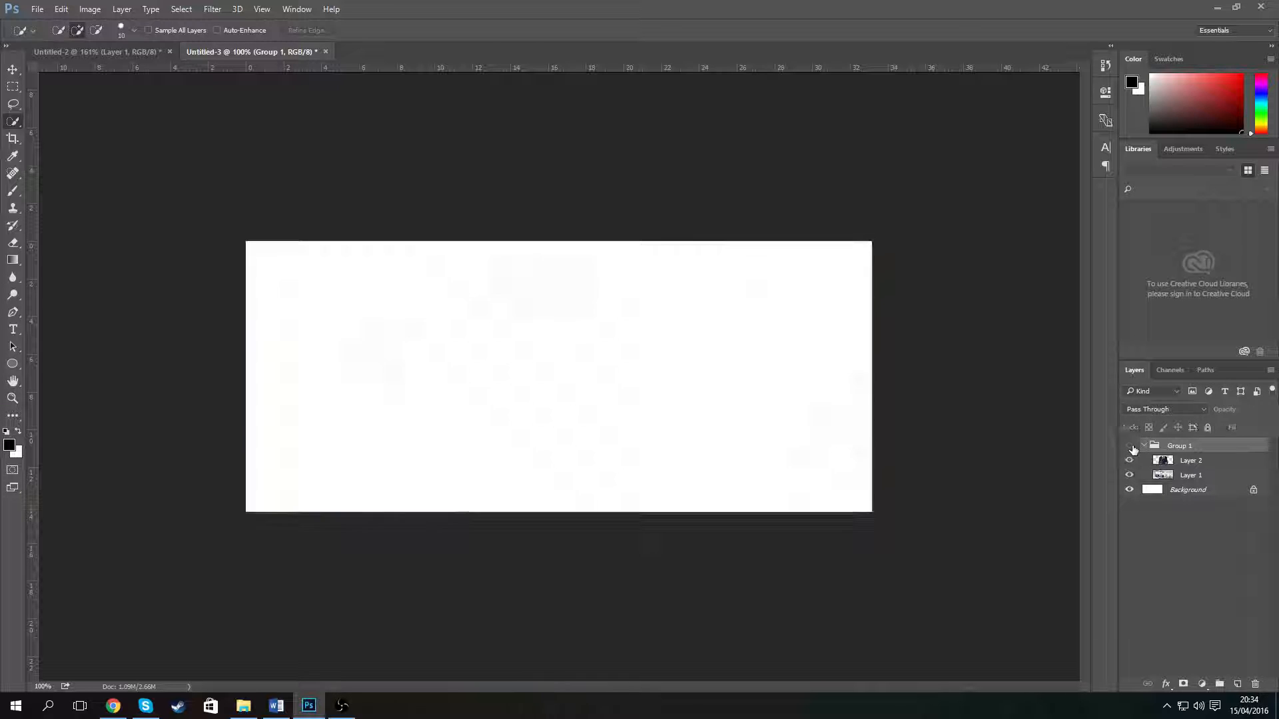
left_click(1130, 446)
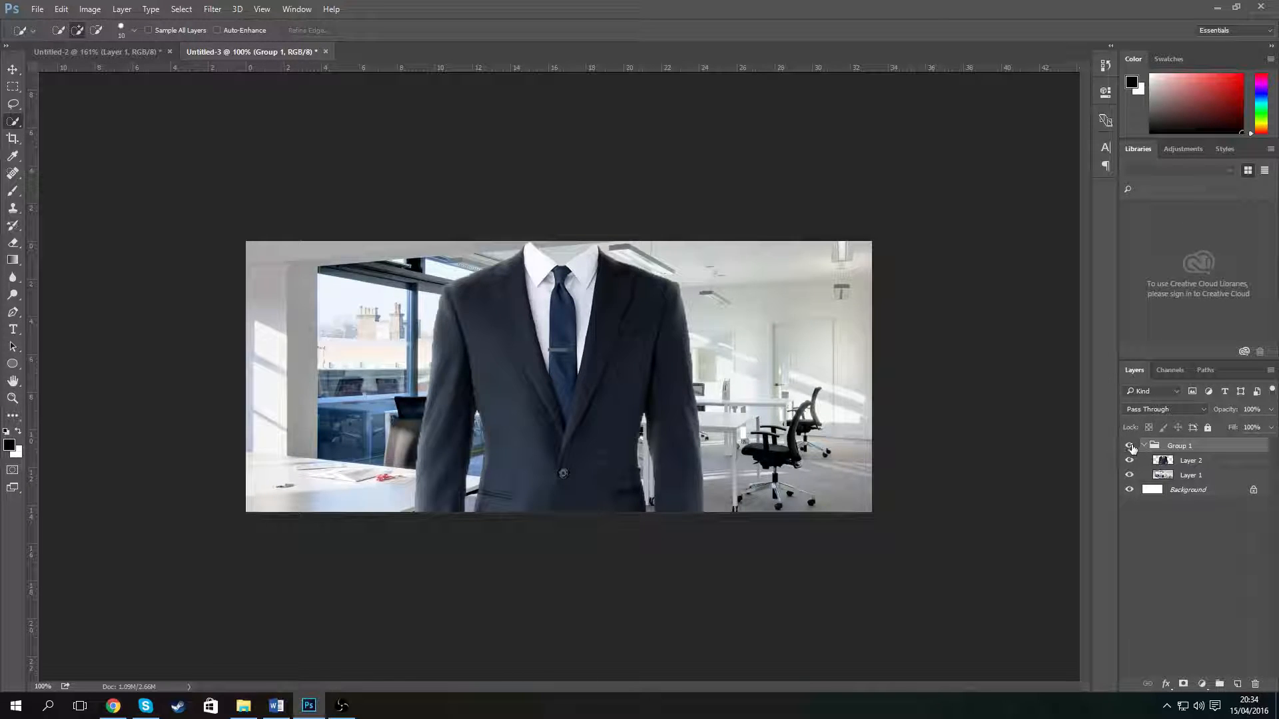
left_click(1130, 446)
left_click(1130, 446)
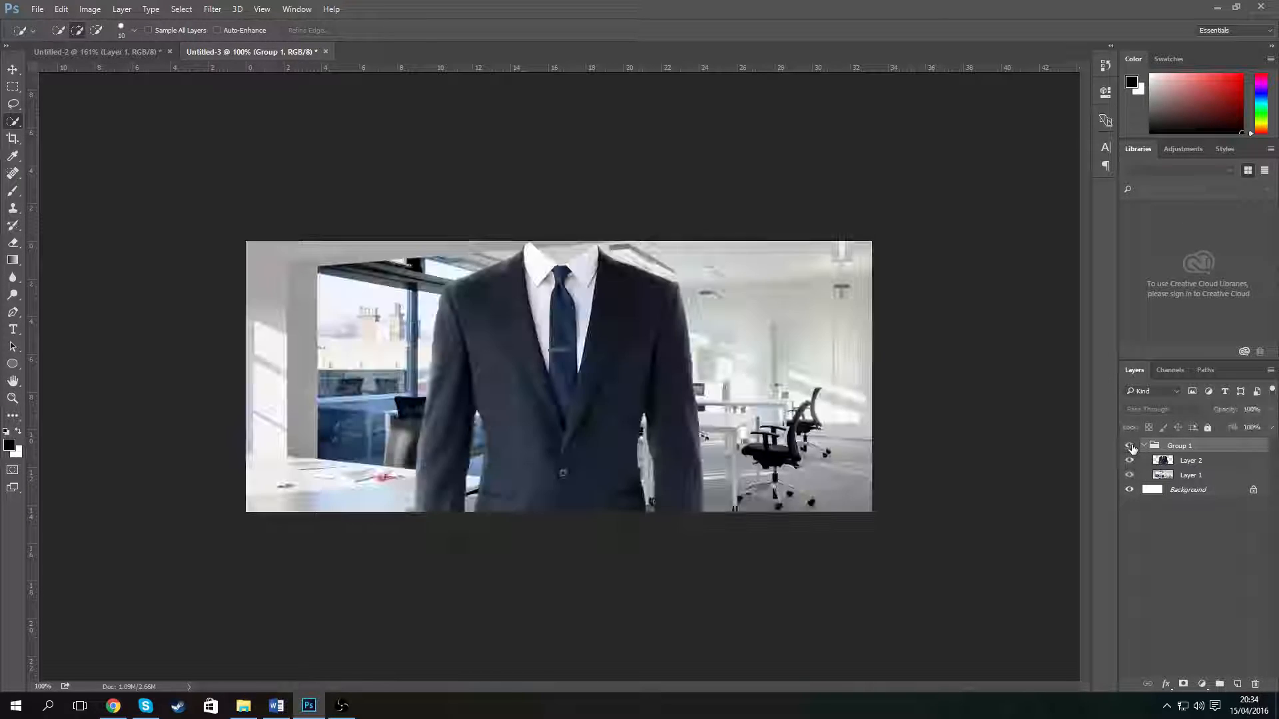
- Rename the group to Office
double_click(1180, 446)
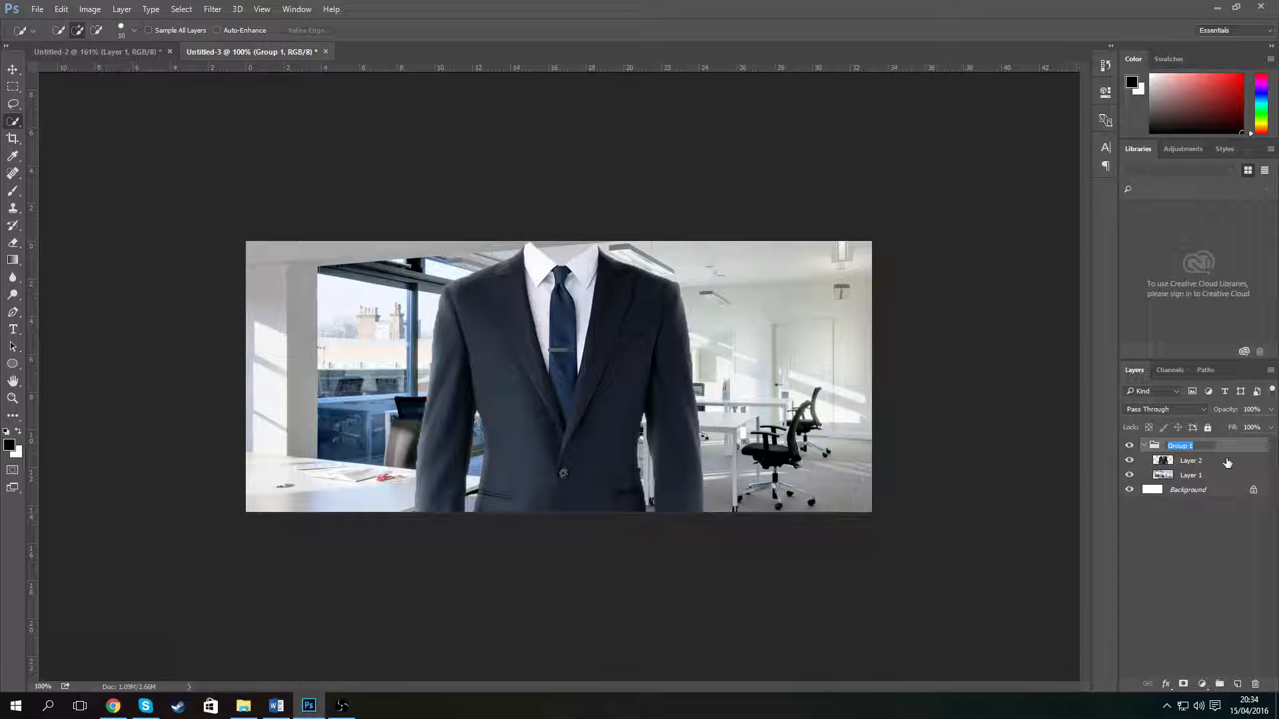
key("BackSpace")
type("Office")
key("Return")
- Move Layer 1 above Layer 2 and clip it to Layer 2 with a clipping mask
left_click_drag(1193, 480, 1191, 461)
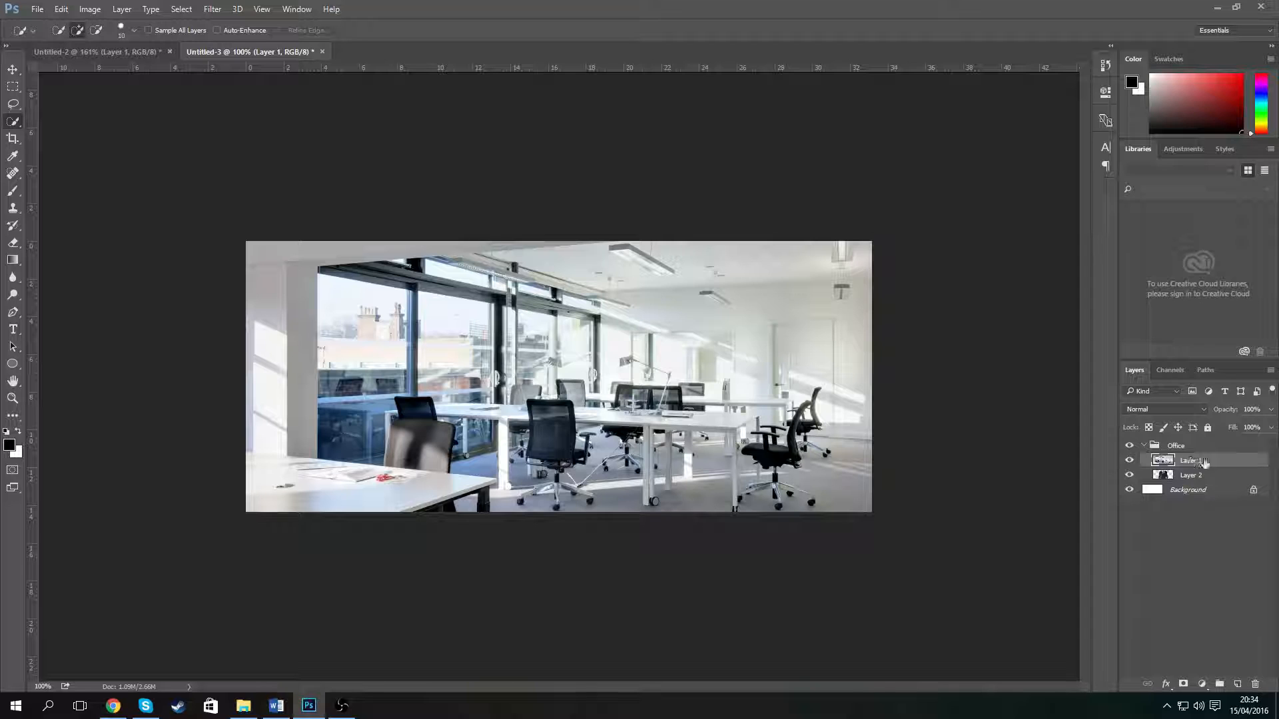
right_click(1199, 464)
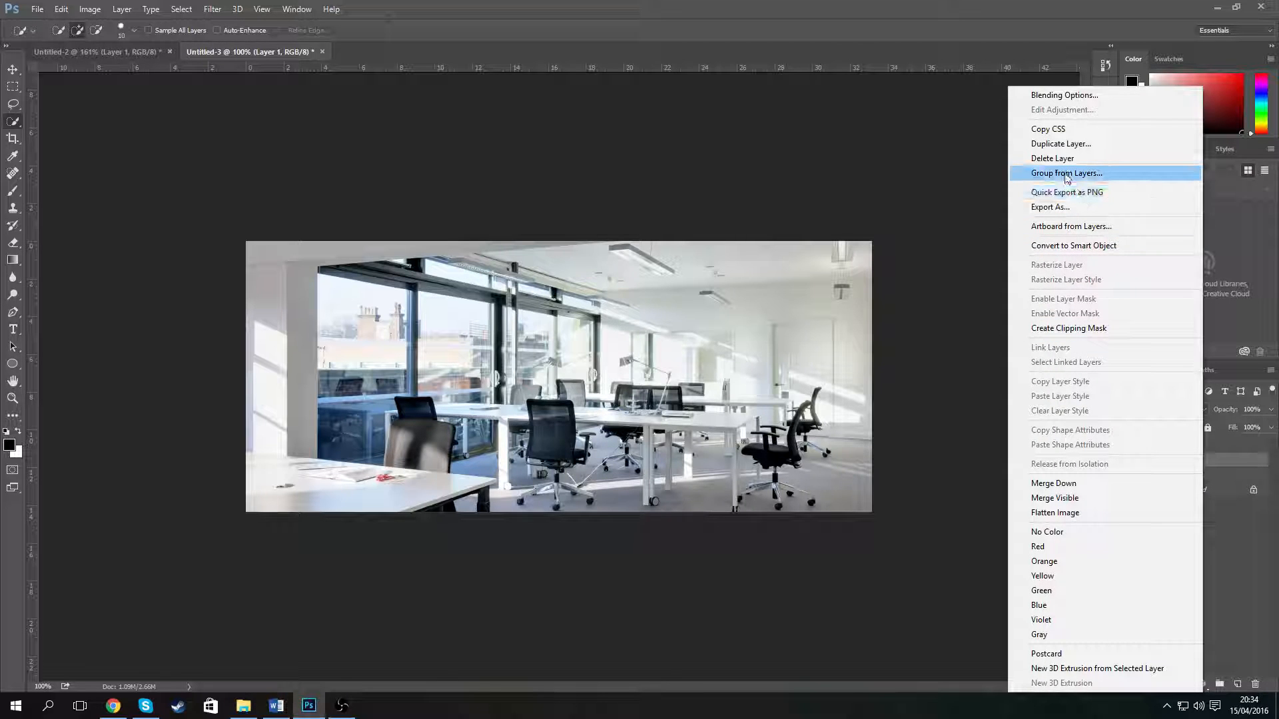
left_click(1068, 327)
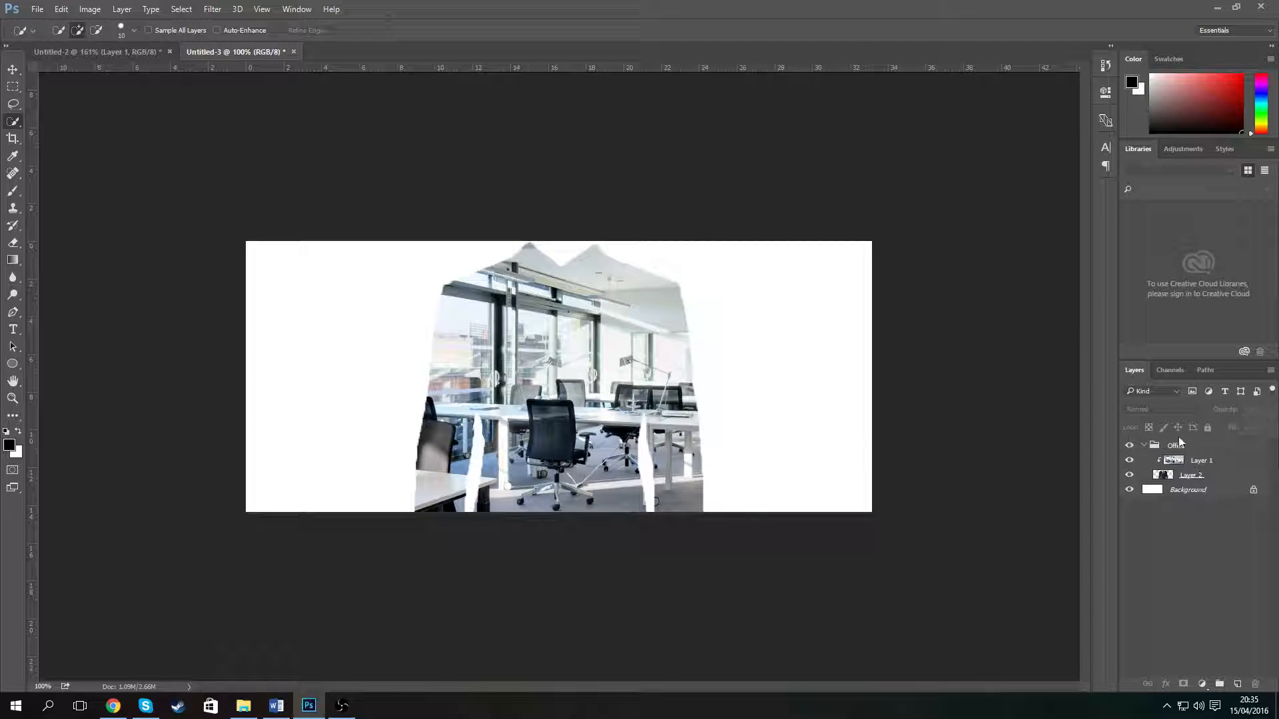
- Collapse the Office group and add a new empty layer above it
left_click(1146, 446)
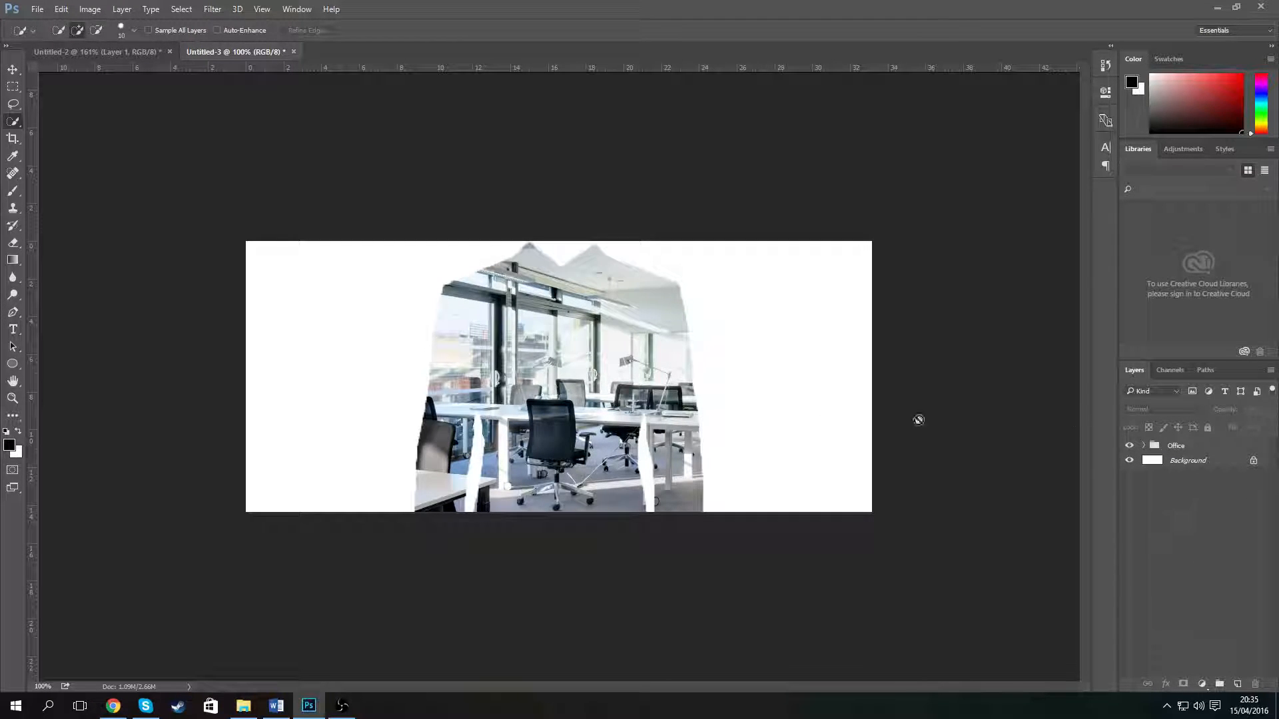
left_click(738, 403)
left_click(623, 268)
left_click(13, 71)
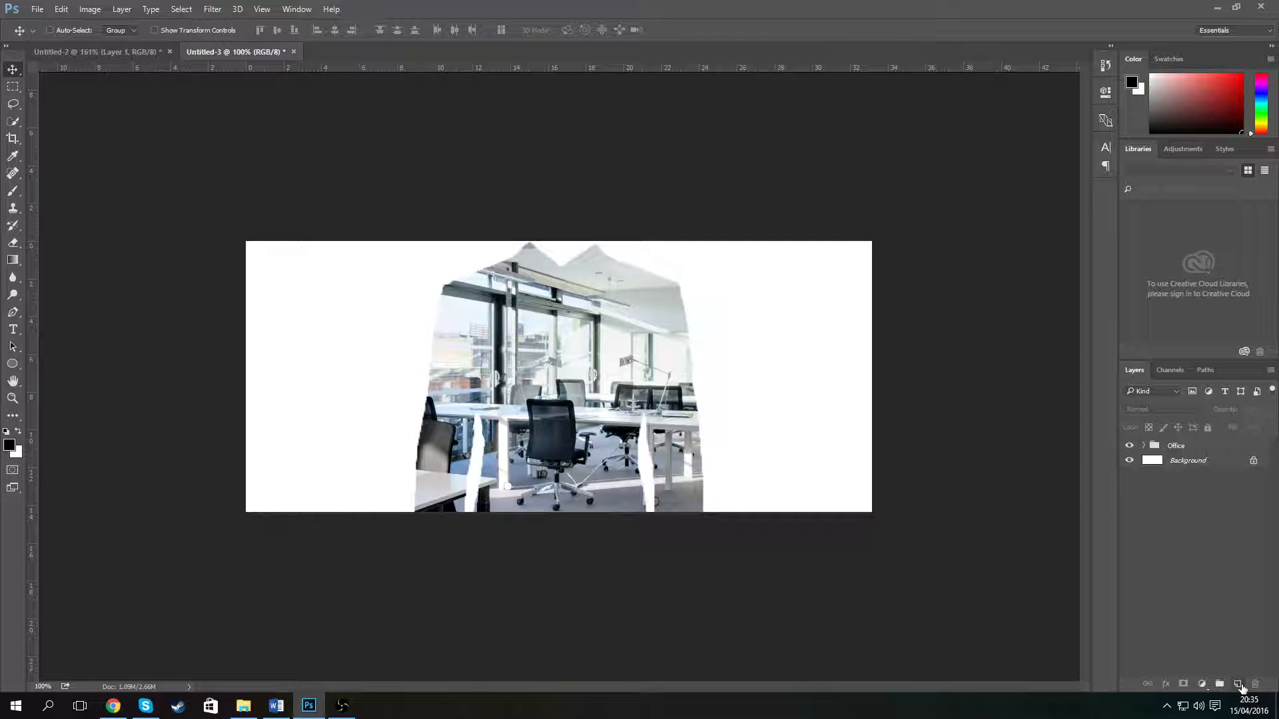
left_click(1243, 687)
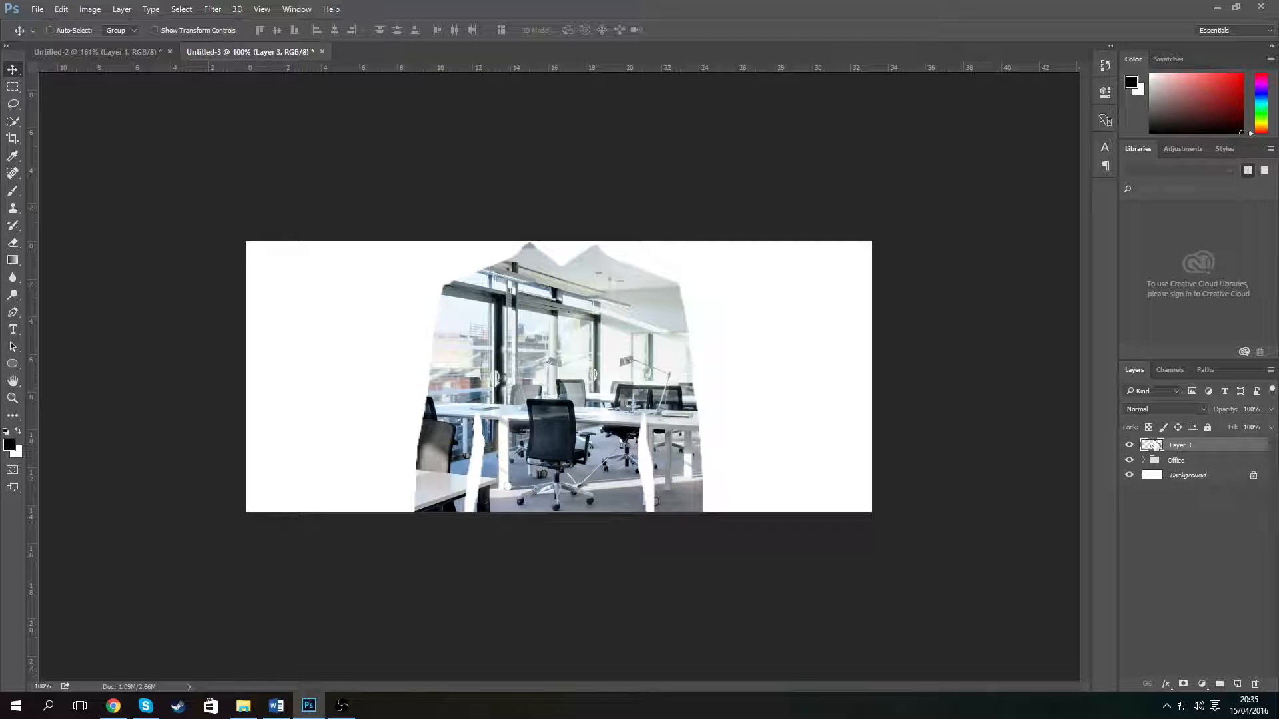
- Add the text "Photoshop." over the upper right of the image with the Type tool
left_click(13, 329)
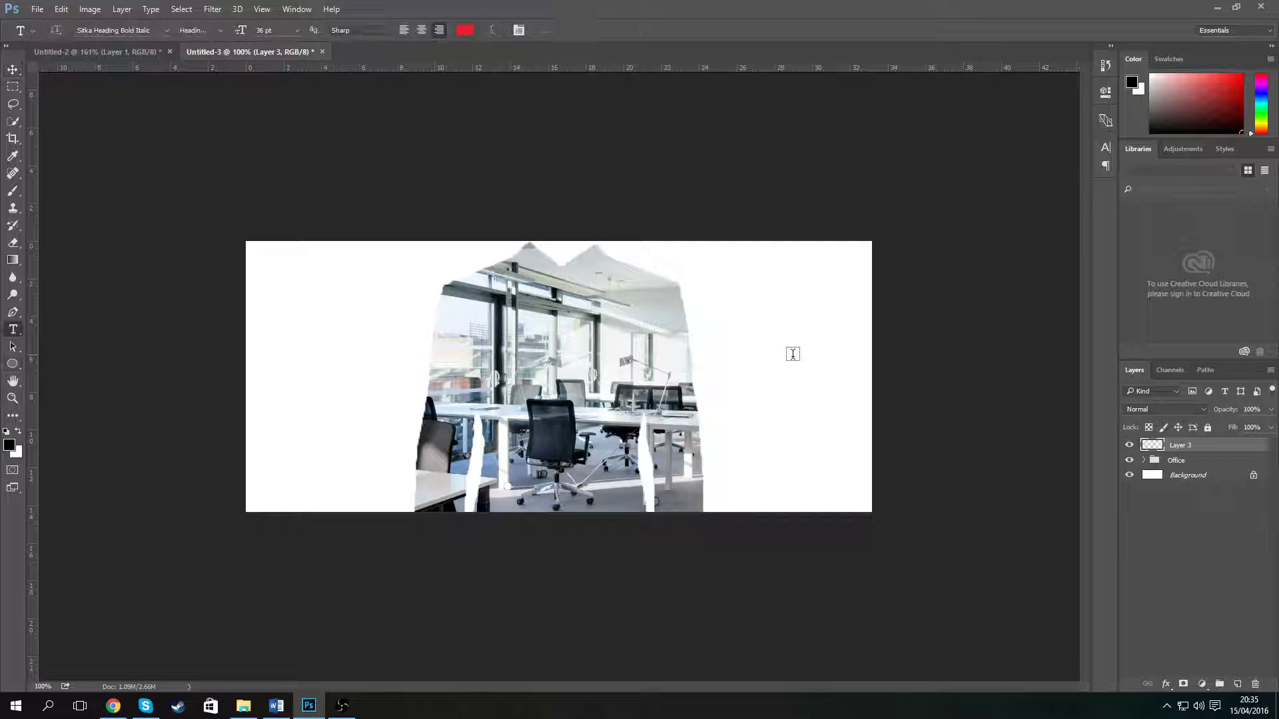
left_click(704, 327)
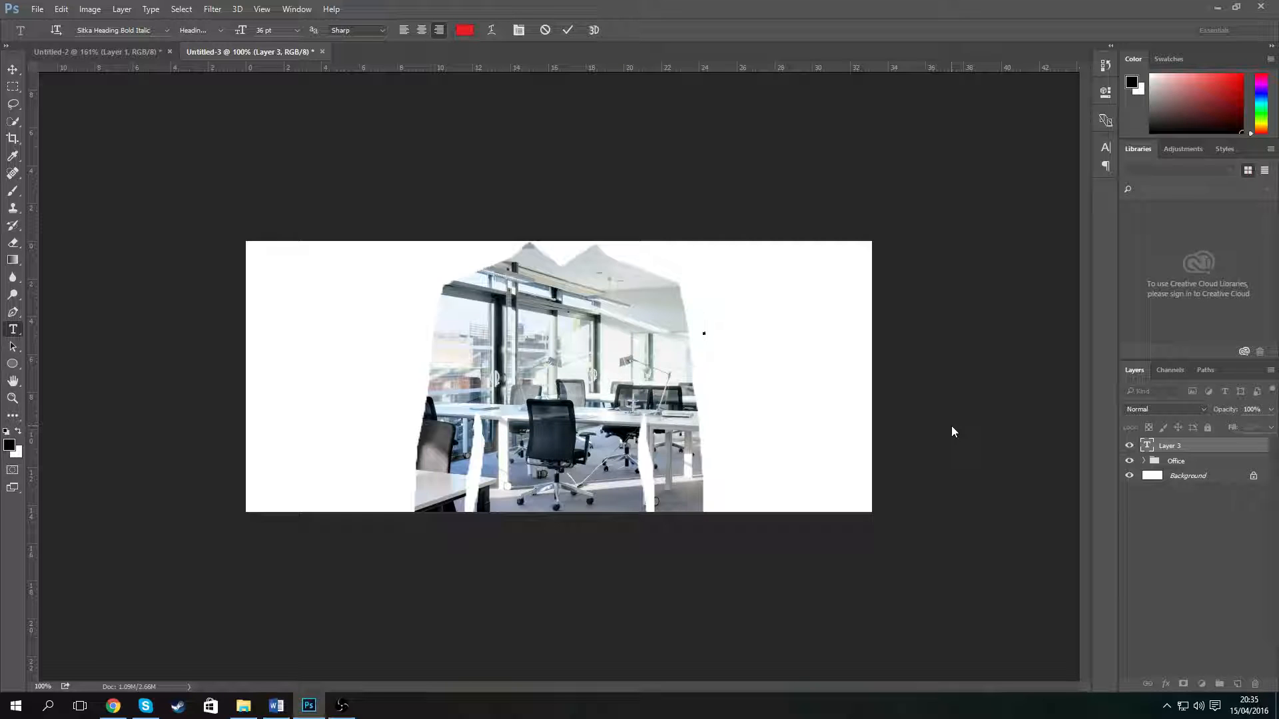
type("Photot")
key("BackSpace")
key("BackSpace")
type("oshop.")
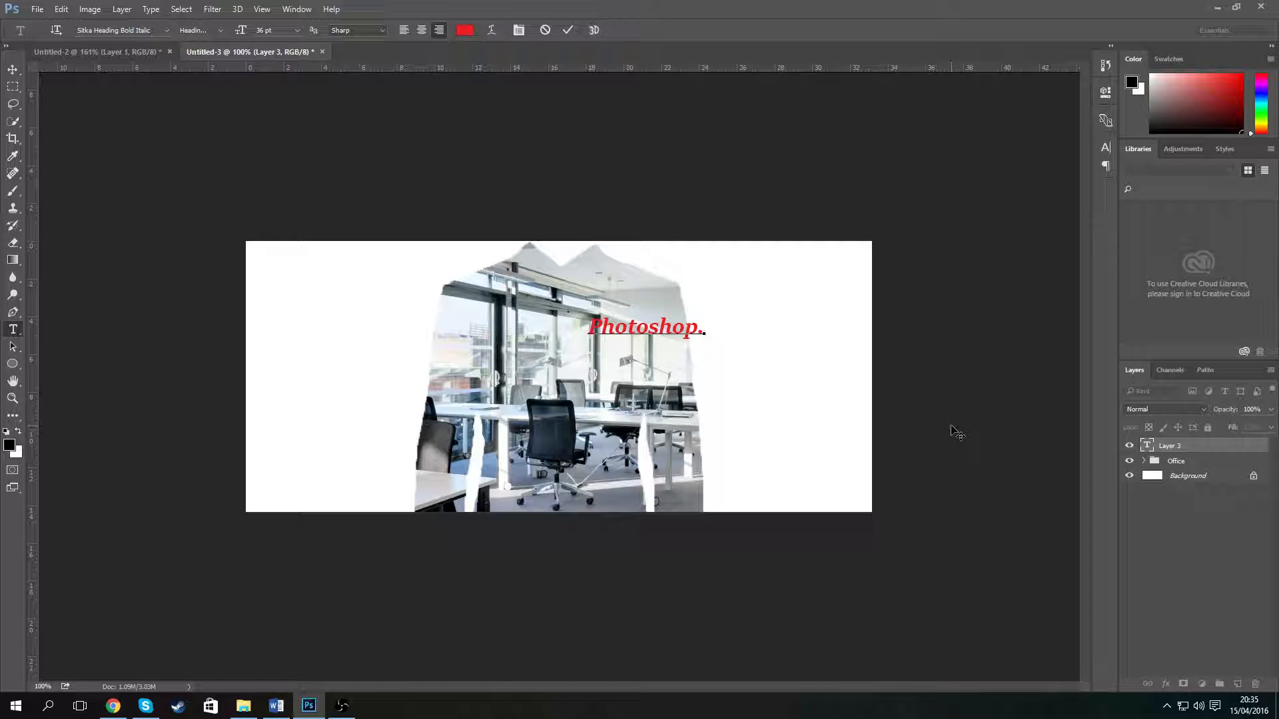
key("ctrl+Return")
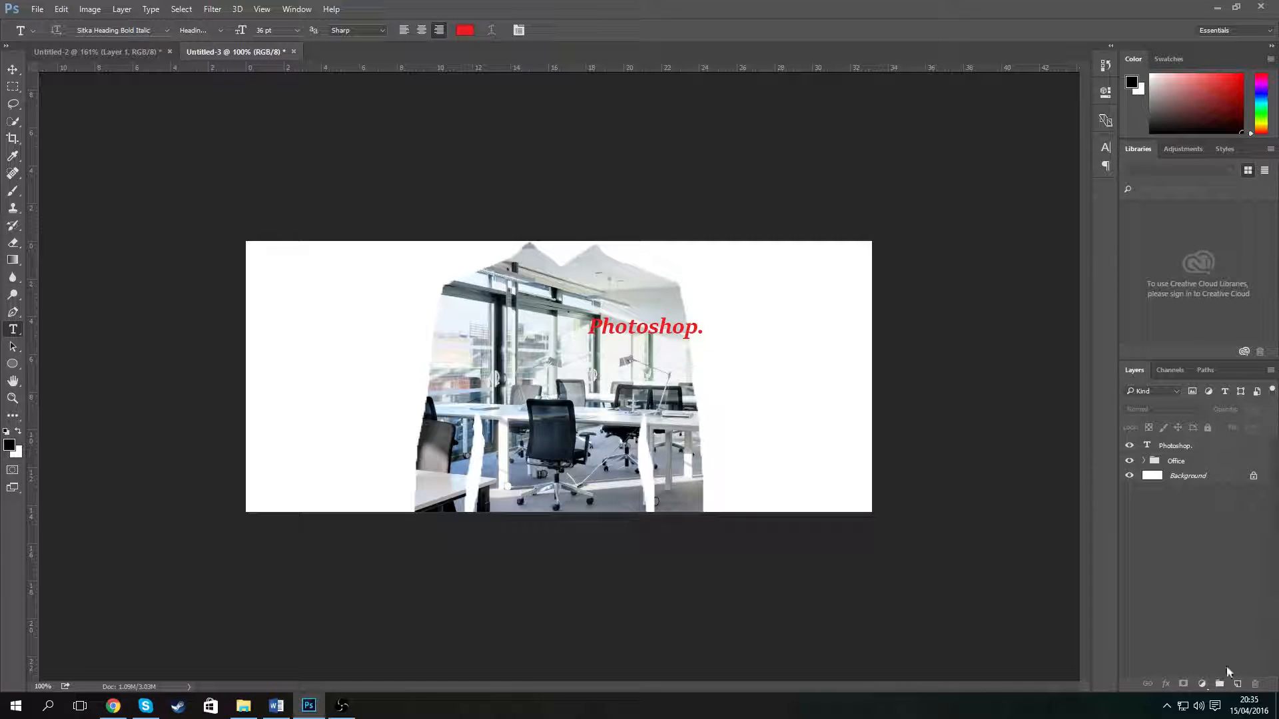
- Create a new layer group named Text
left_click(1219, 684)
double_click(1180, 446)
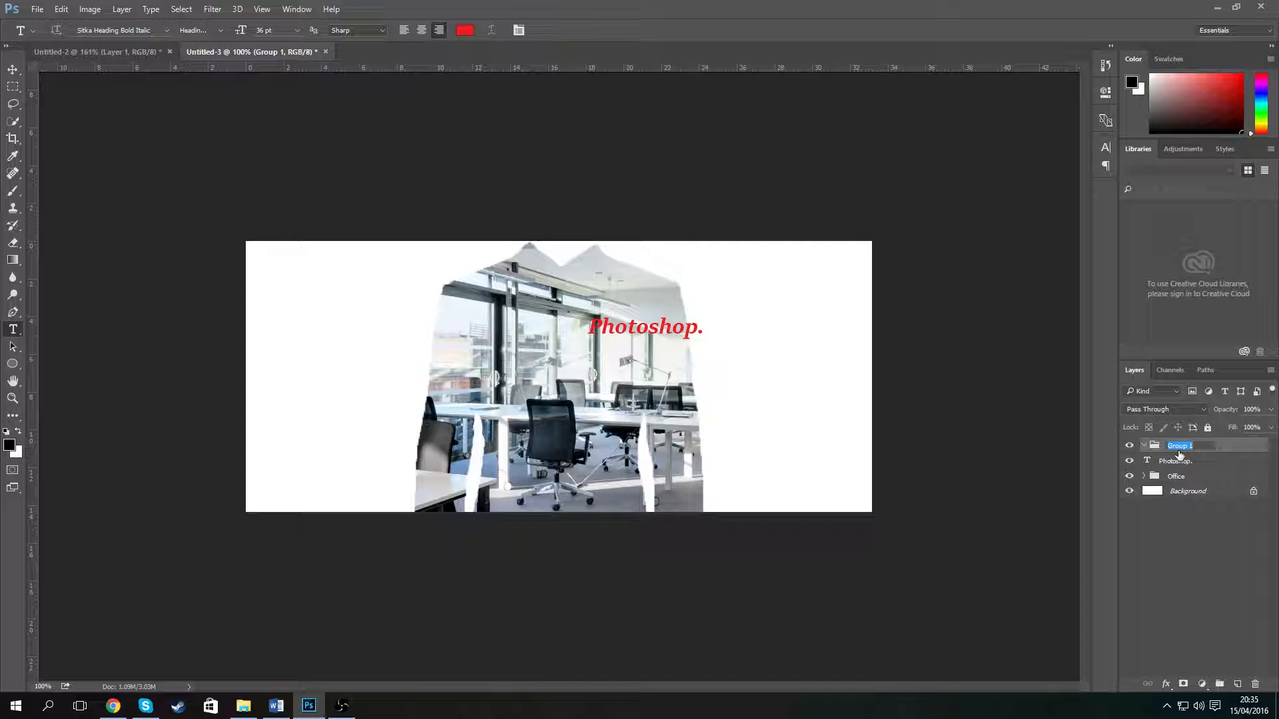
type("Text")
key("Return")
- Move the Photoshop. text to the right of the office image
left_click(13, 69)
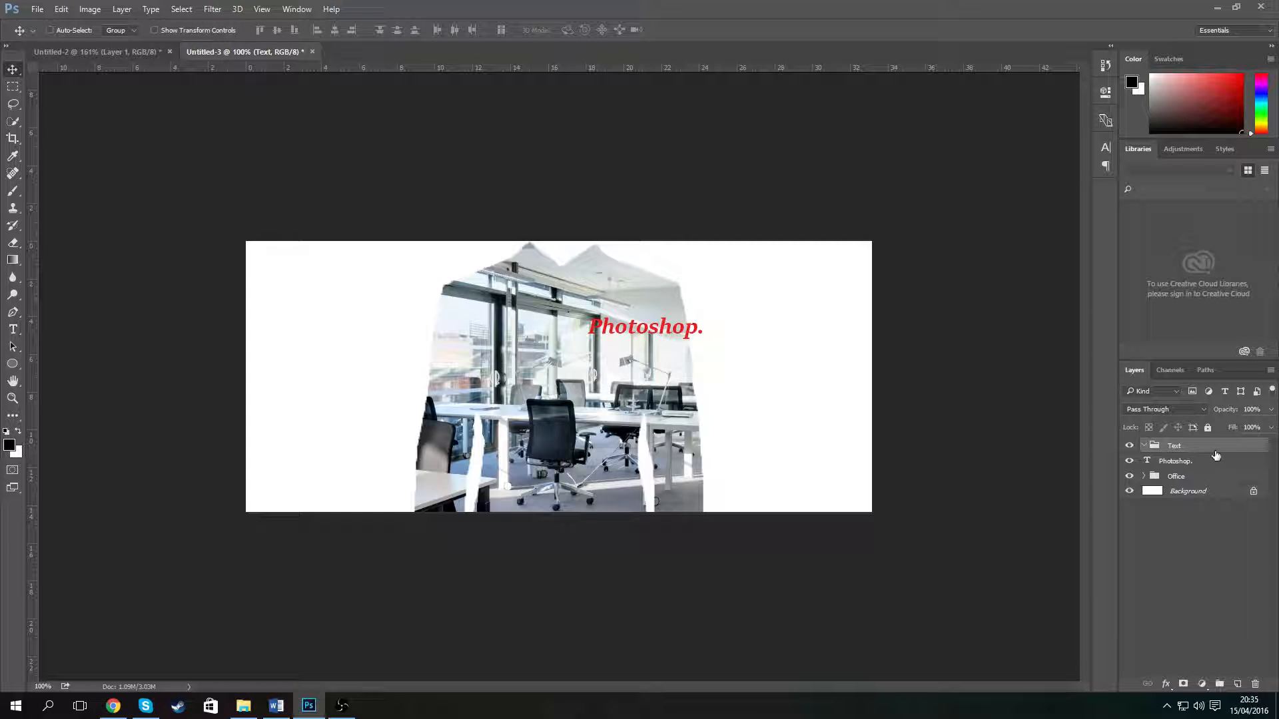
left_click(1172, 462)
left_click_drag(659, 333, 784, 331)
- Move the Photoshop. text layer into the Text group
left_click(1175, 446)
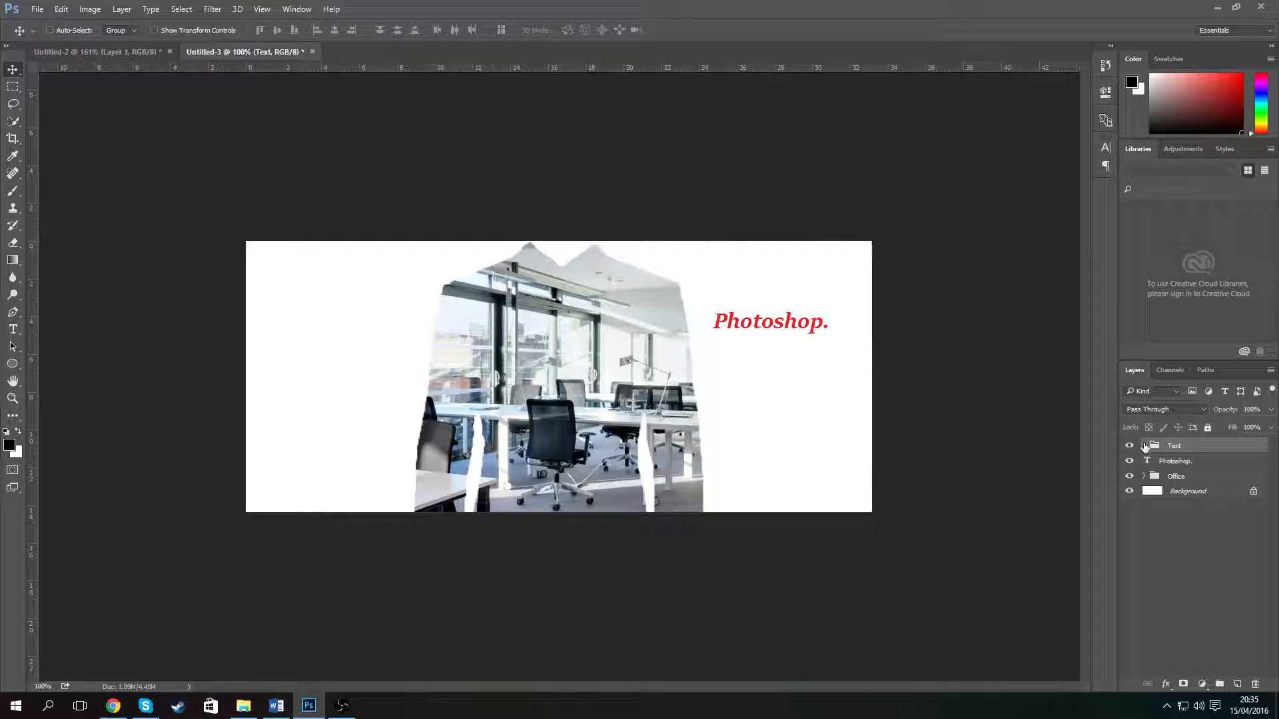
left_click_drag(1184, 461, 1182, 458)
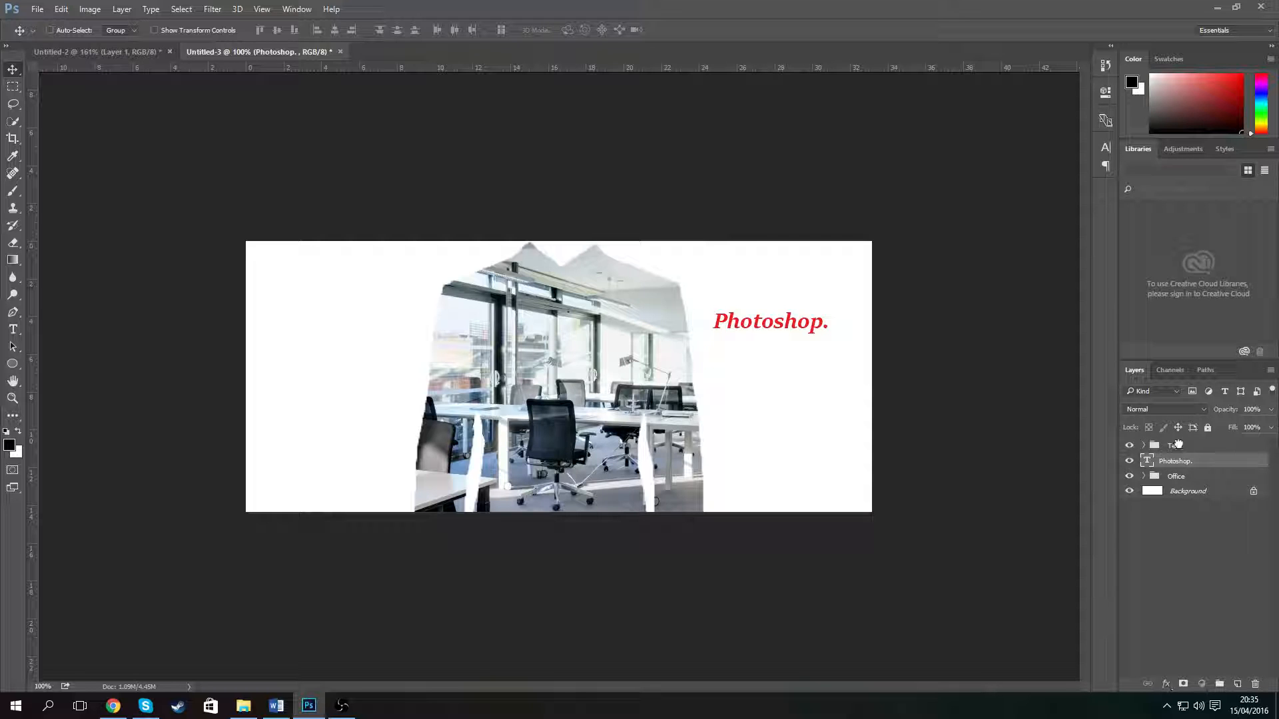
left_click(1178, 444)
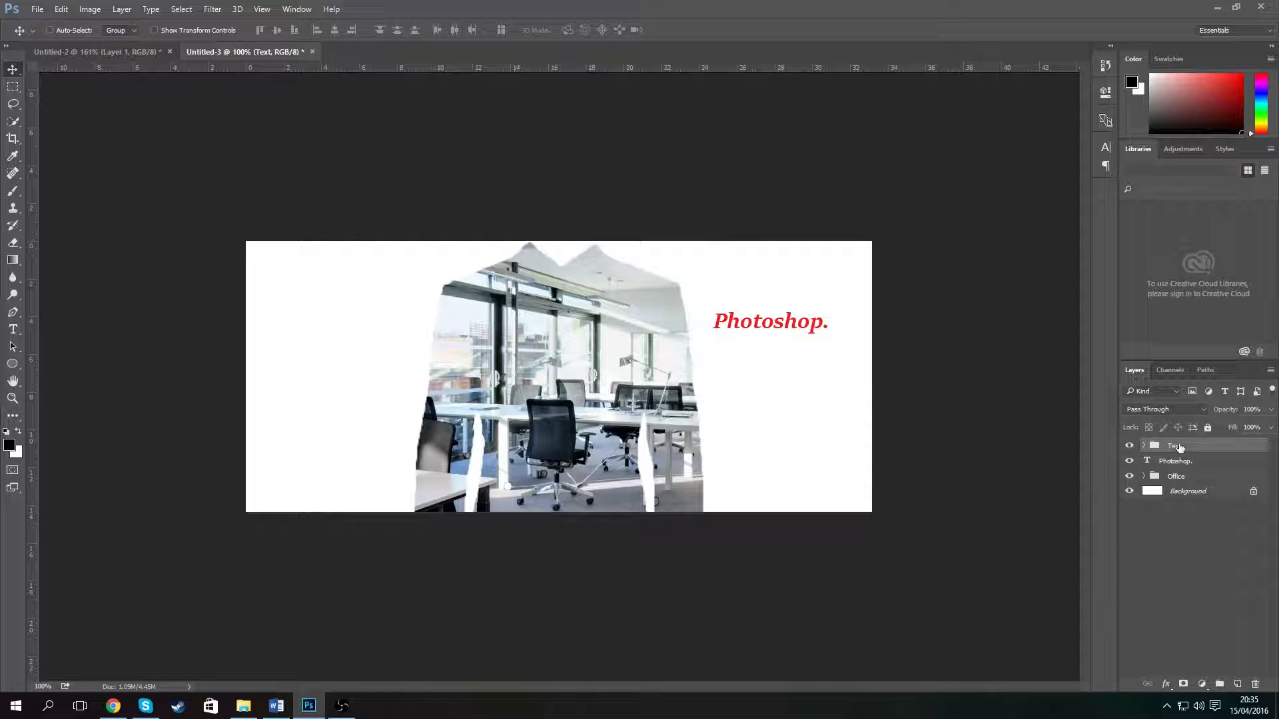
left_click(1143, 446)
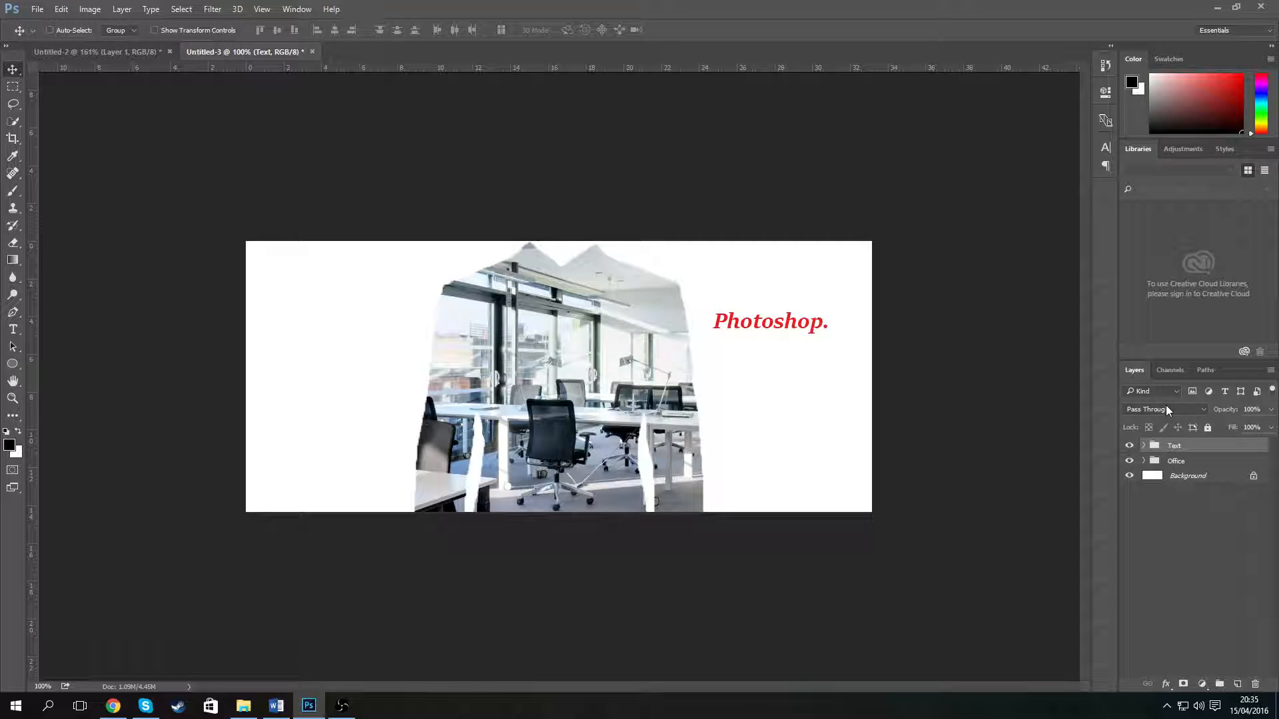
left_click(1144, 447)
- Expand the Office group and link Layer 1 and Layer 2 together
right_click(1220, 464)
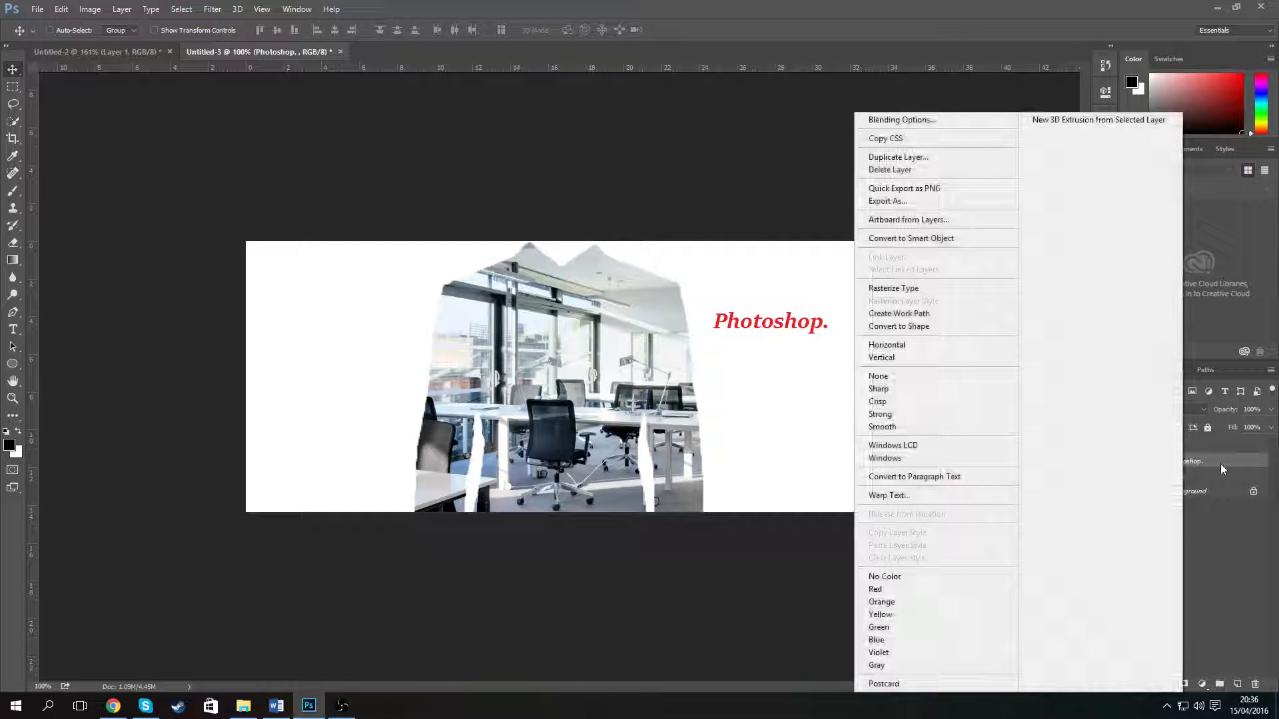
left_click(1240, 526)
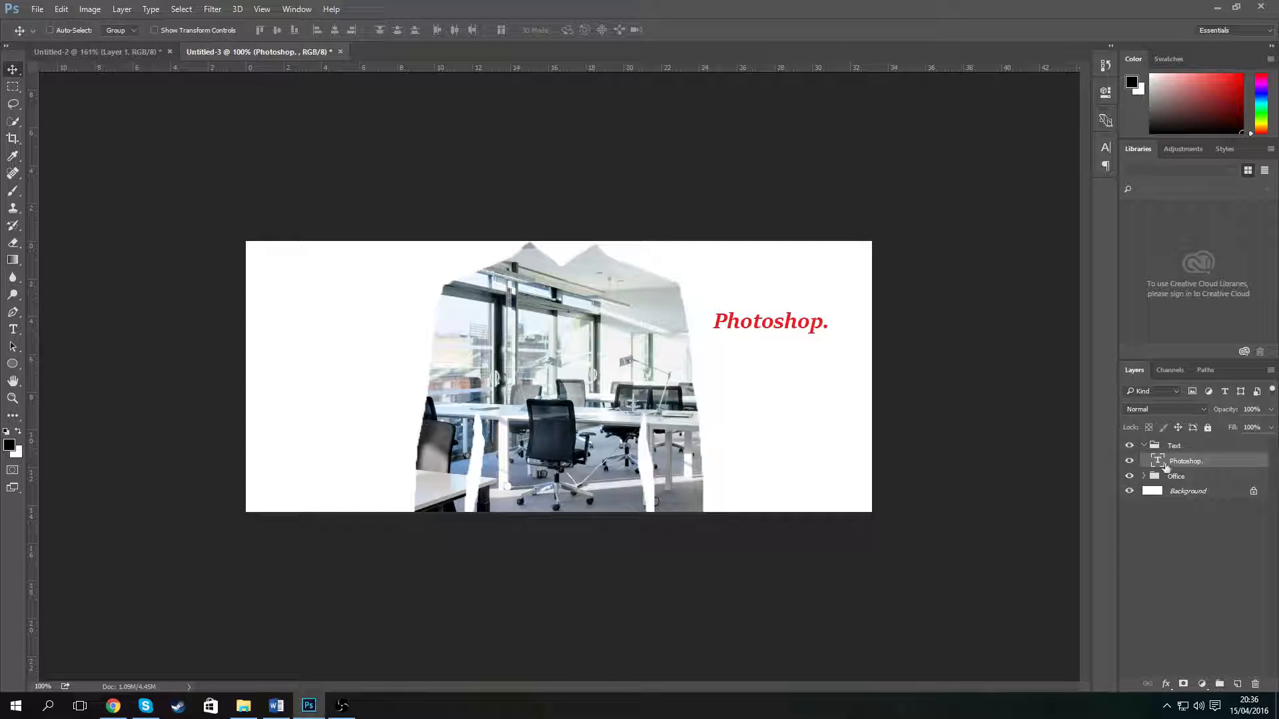
left_click(1144, 476)
right_click(1225, 509)
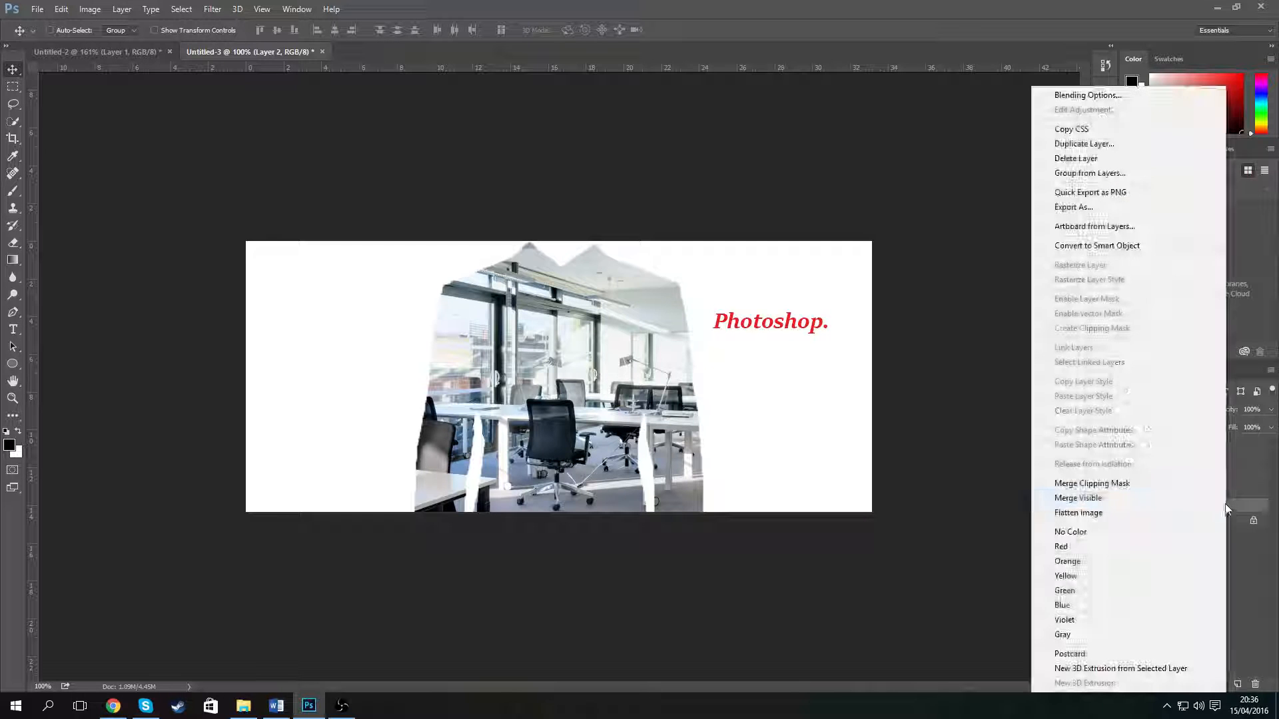
left_click(1259, 528)
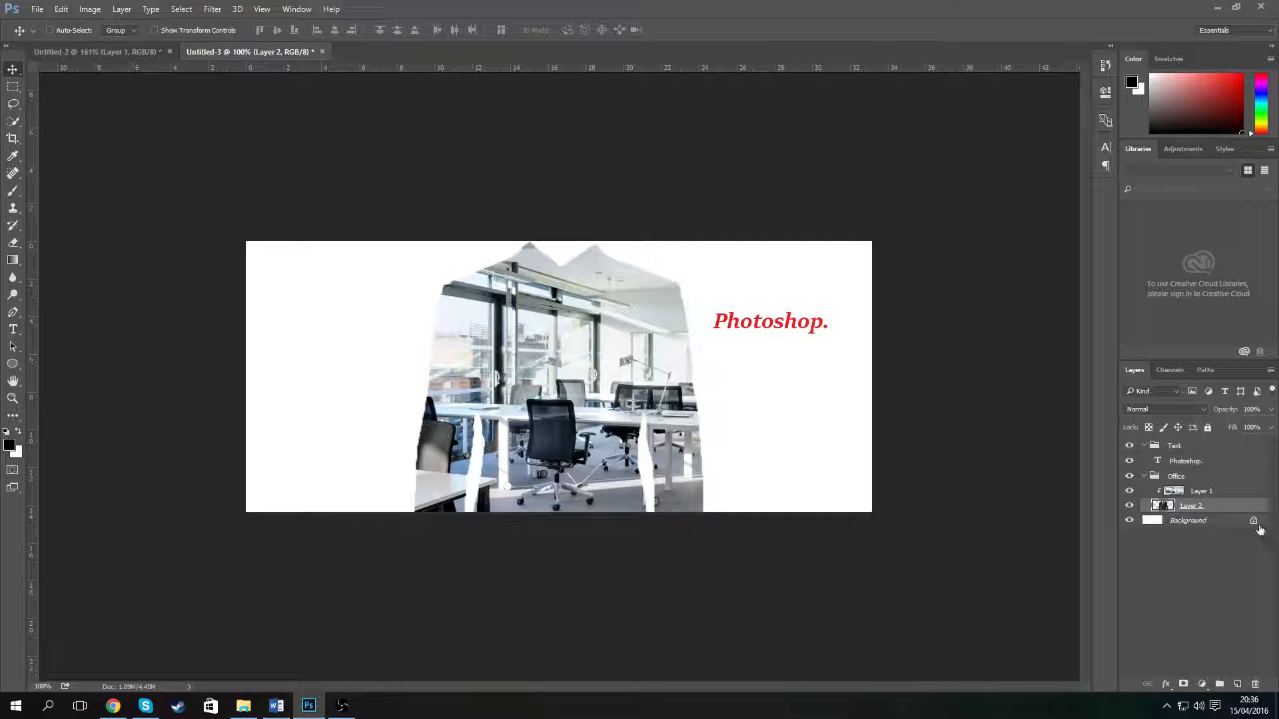
right_click(1249, 491)
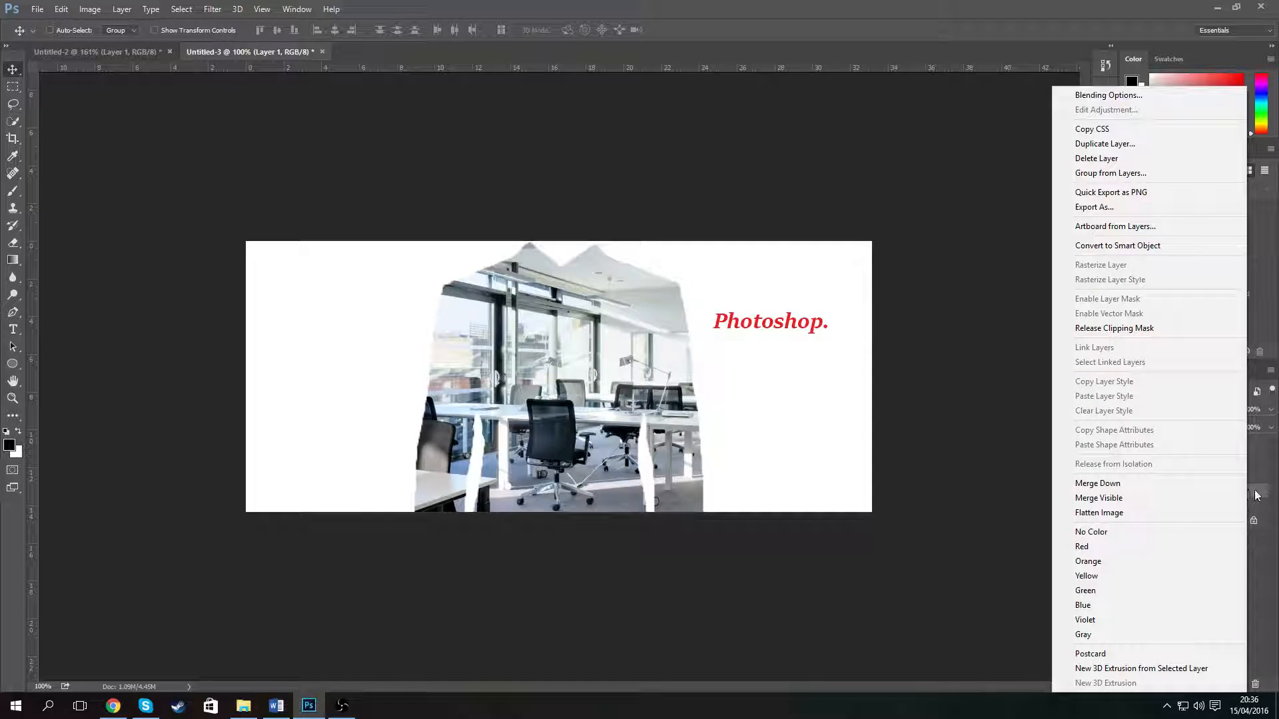
left_click(1255, 494)
left_click(1249, 506, "shift")
right_click(1248, 509)
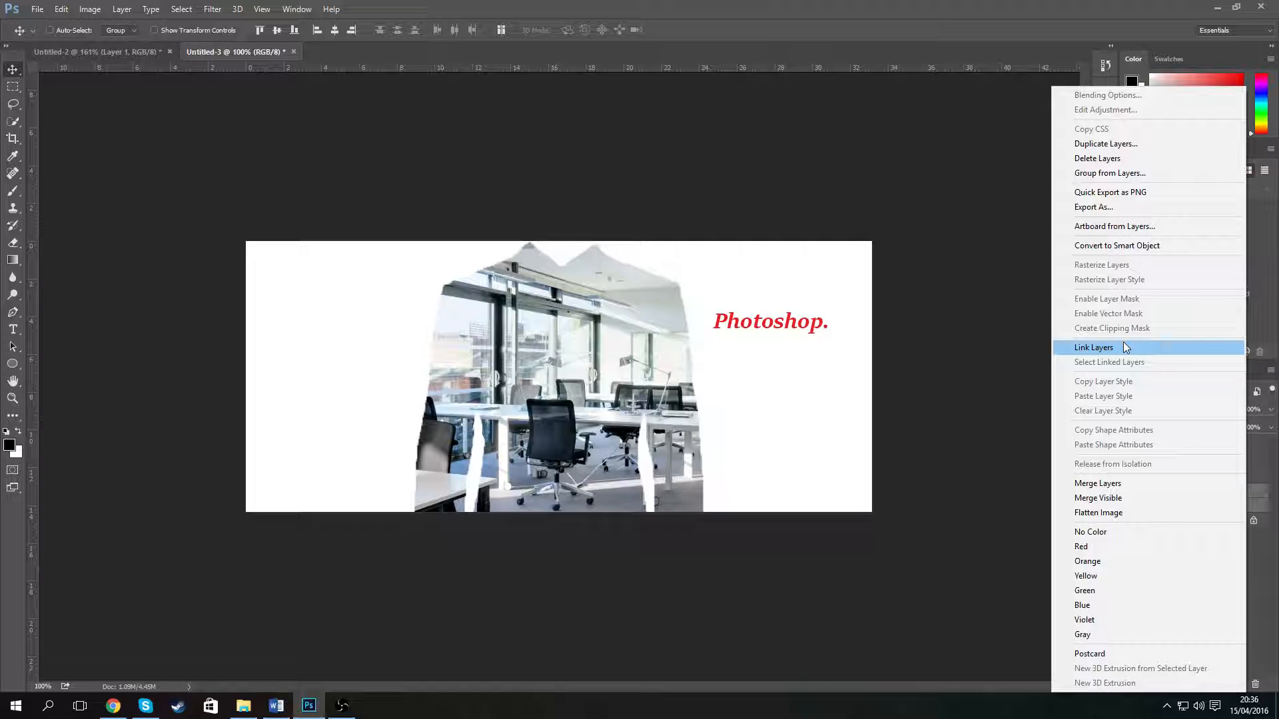
left_click(1125, 347)
left_click(1259, 493)
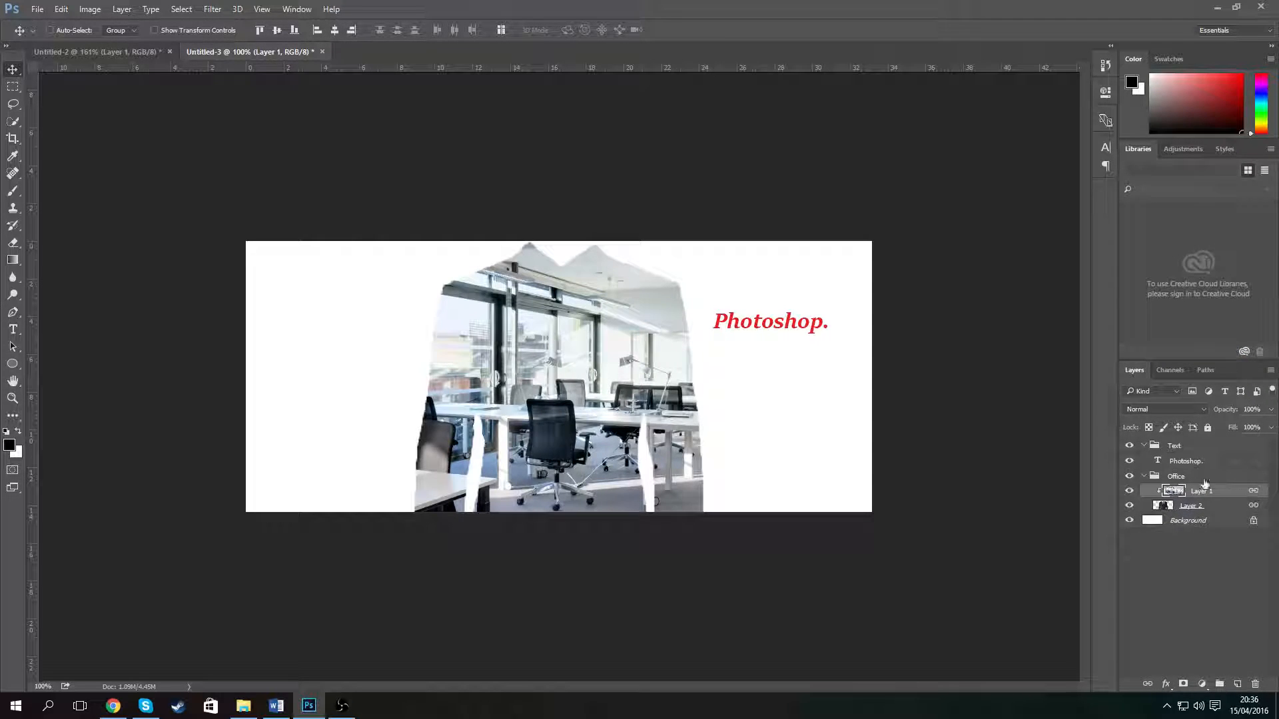
- Reposition the linked office photo and its mask on the canvas
mouse_move(622, 327)
left_mouse_down()
mouse_move(647, 329)
mouse_move(610, 327)
left_mouse_up()
mouse_move(664, 419)
left_mouse_down()
mouse_move(679, 409)
mouse_move(639, 406)
mouse_move(619, 367)
mouse_move(710, 387)
mouse_move(666, 403)
left_mouse_up()
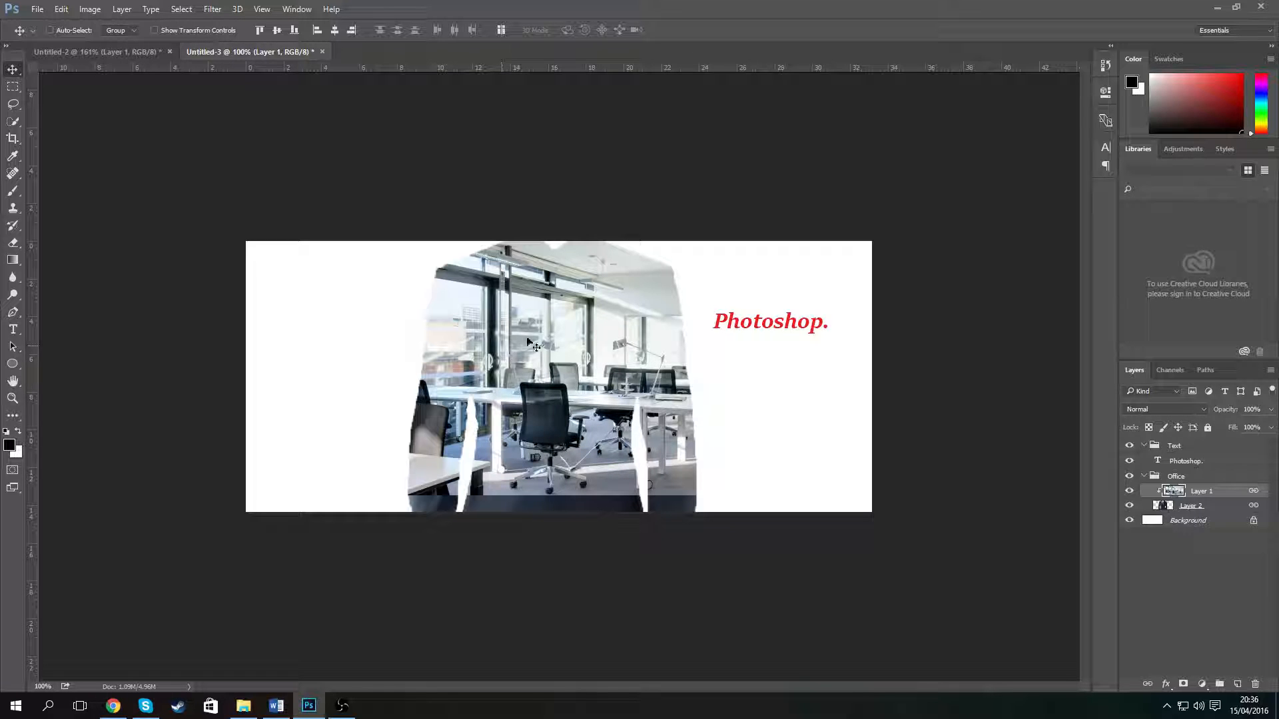
mouse_move(593, 416)
left_mouse_down()
mouse_move(786, 416)
mouse_move(471, 403)
mouse_move(604, 412)
left_mouse_up()
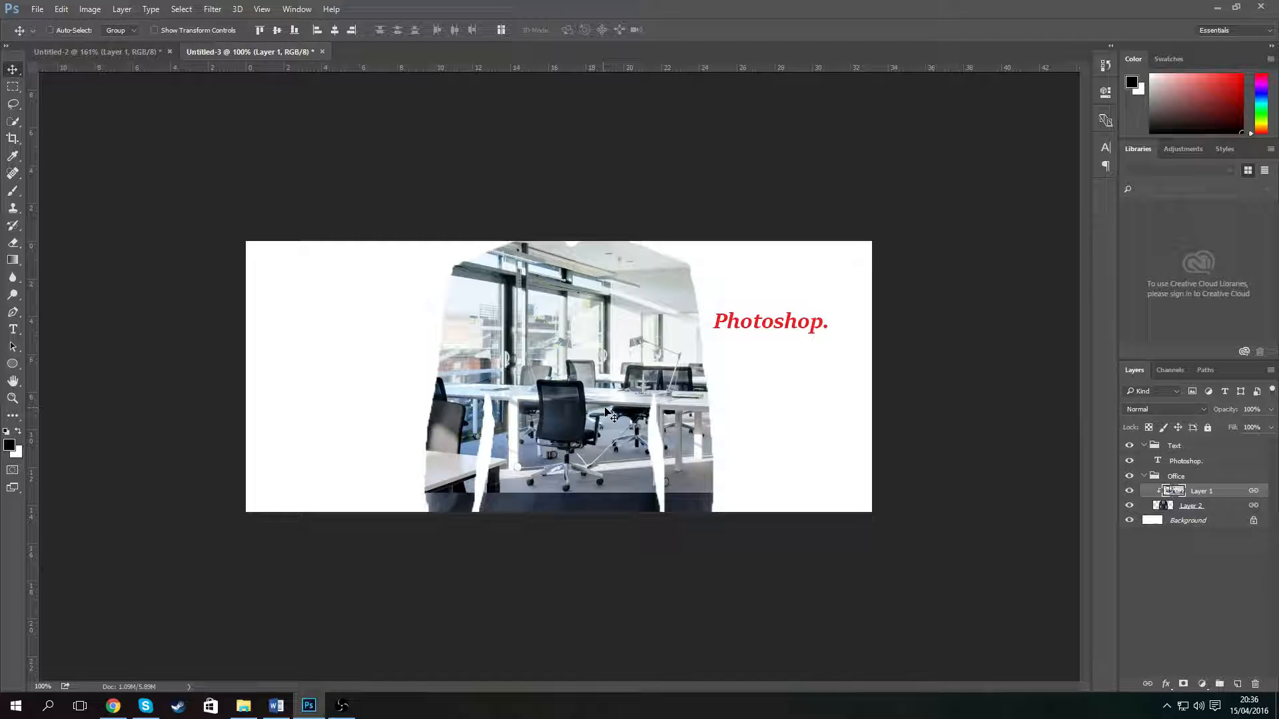
- Link the Photoshop. text layer with the Office layers and shift them together slightly left
left_click(1233, 465, "ctrl")
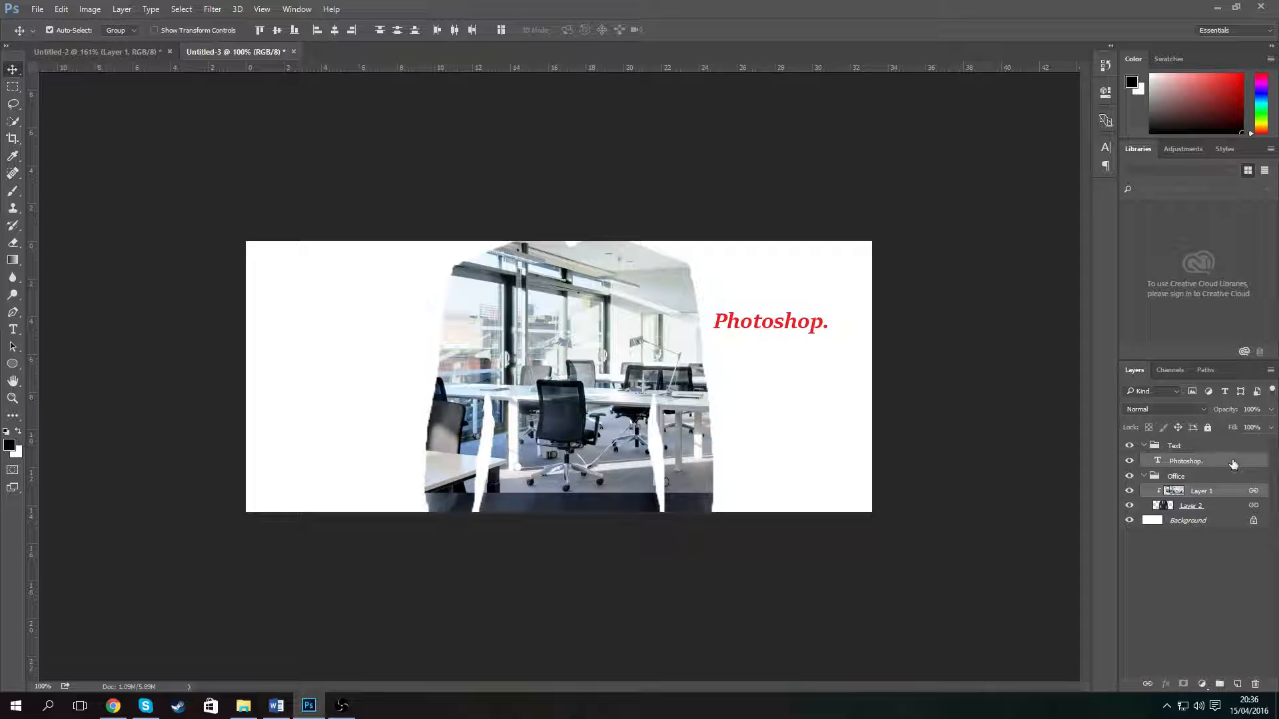
right_click(1211, 464)
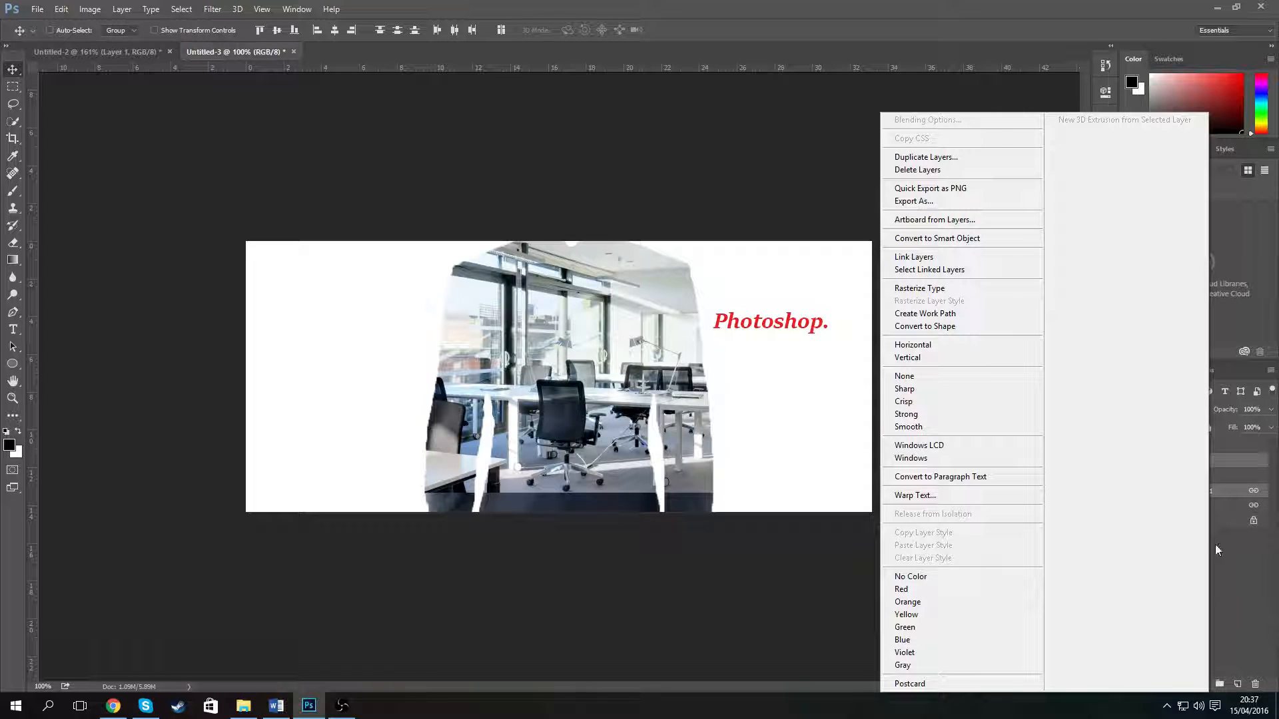
left_click(1247, 551)
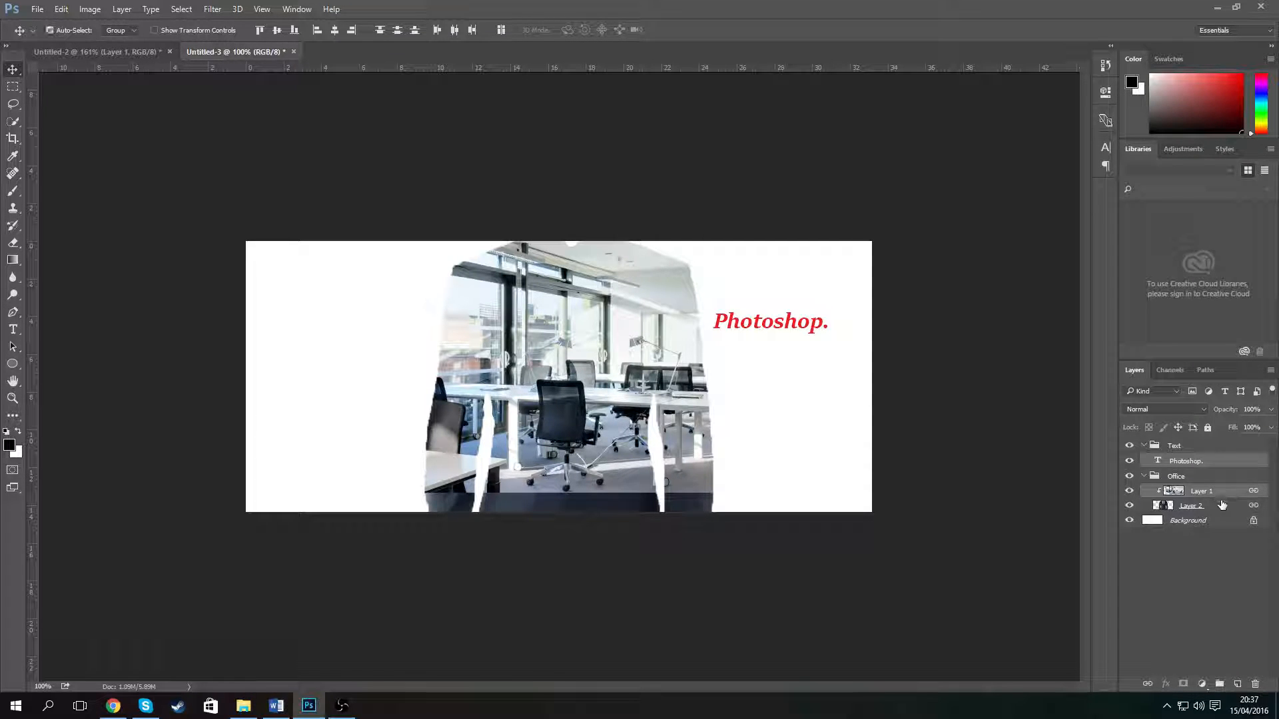
right_click(1231, 462)
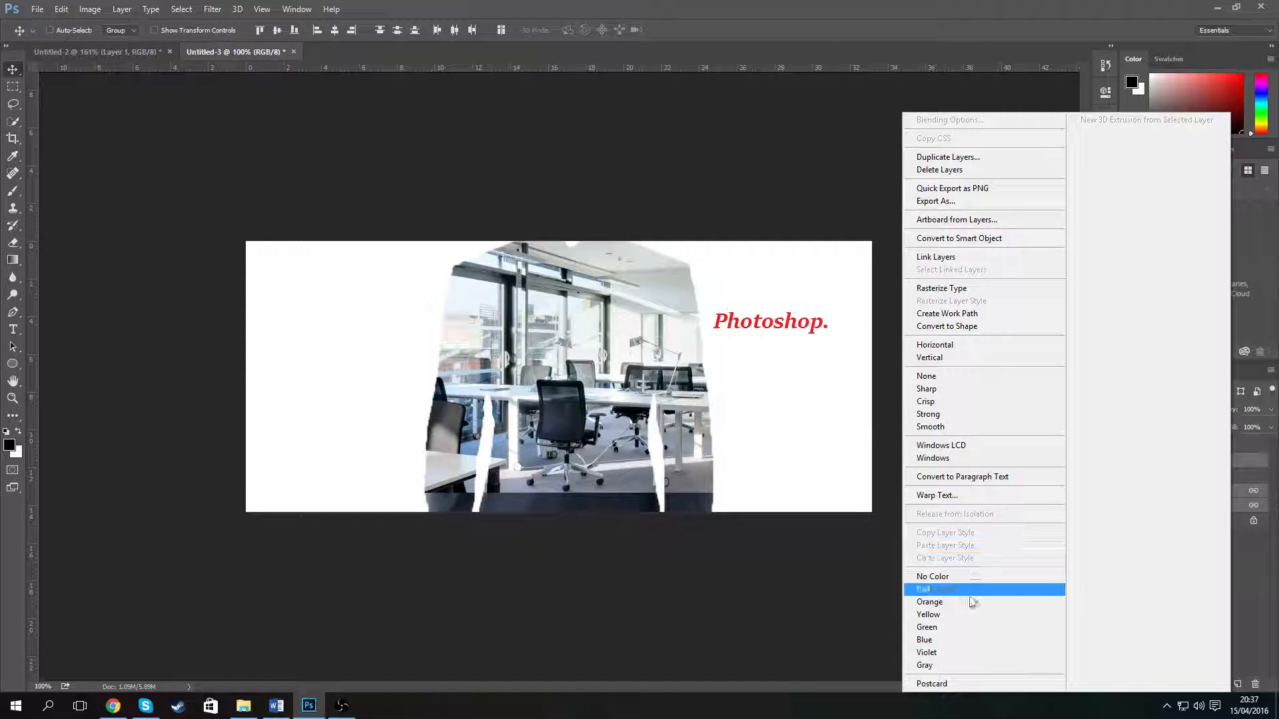
left_click(975, 271)
mouse_move(786, 437)
left_mouse_down()
mouse_move(702, 426)
mouse_move(690, 447)
mouse_move(781, 436)
mouse_move(743, 440)
mouse_move(769, 444)
left_mouse_up()
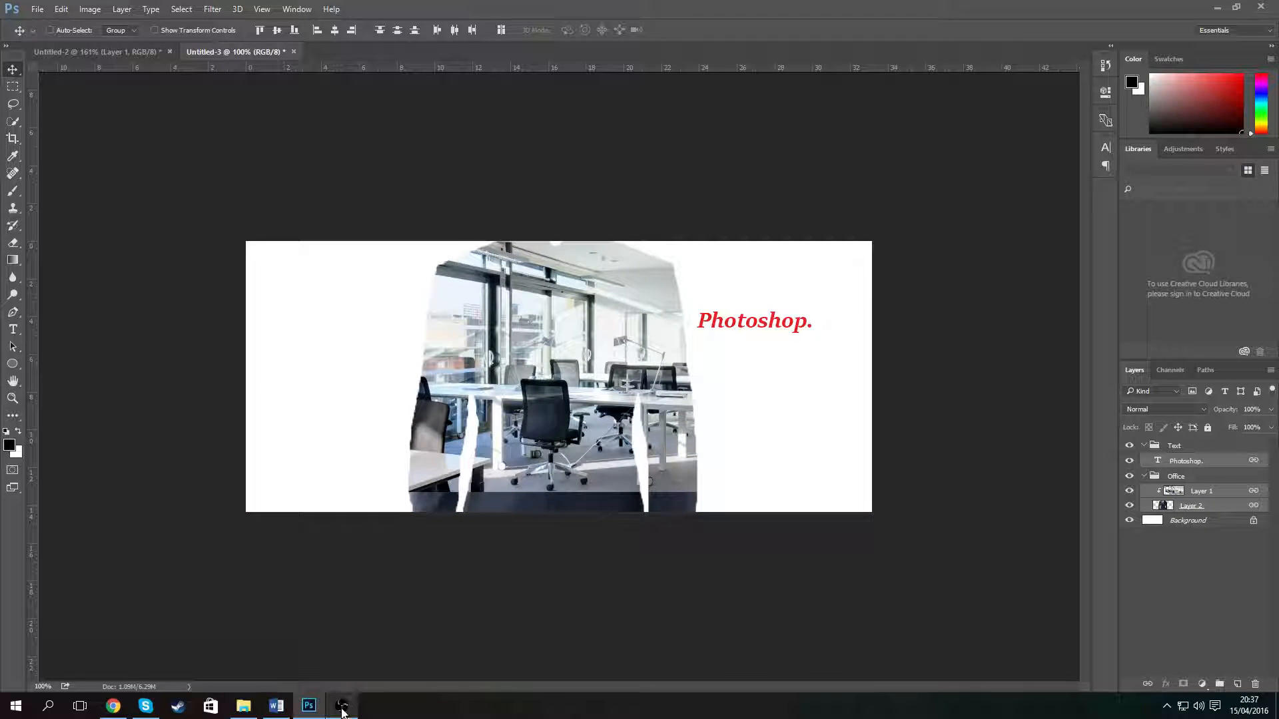